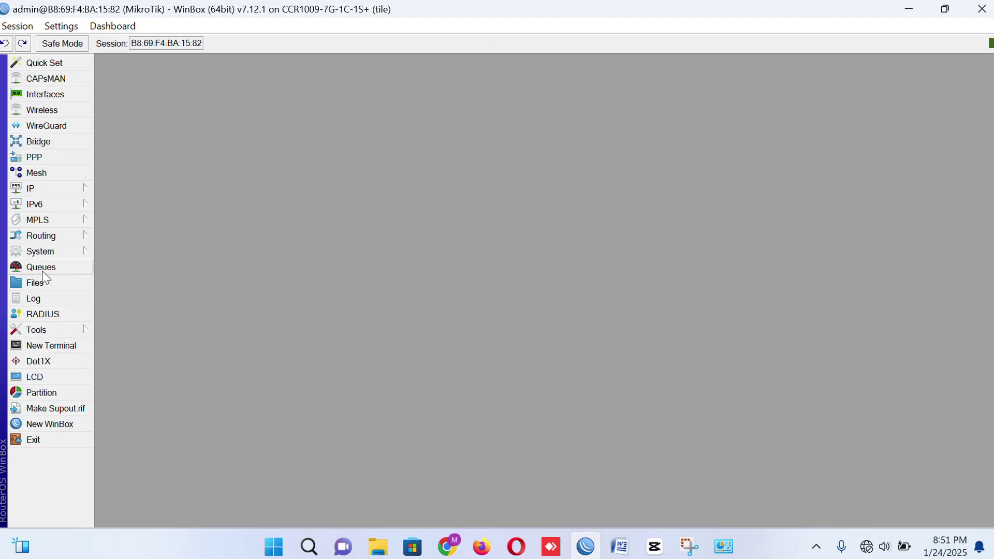
In a new terminal, run /interface vlan add name=vlan10 vlan-id=10 interface=ether2
click(55, 347)
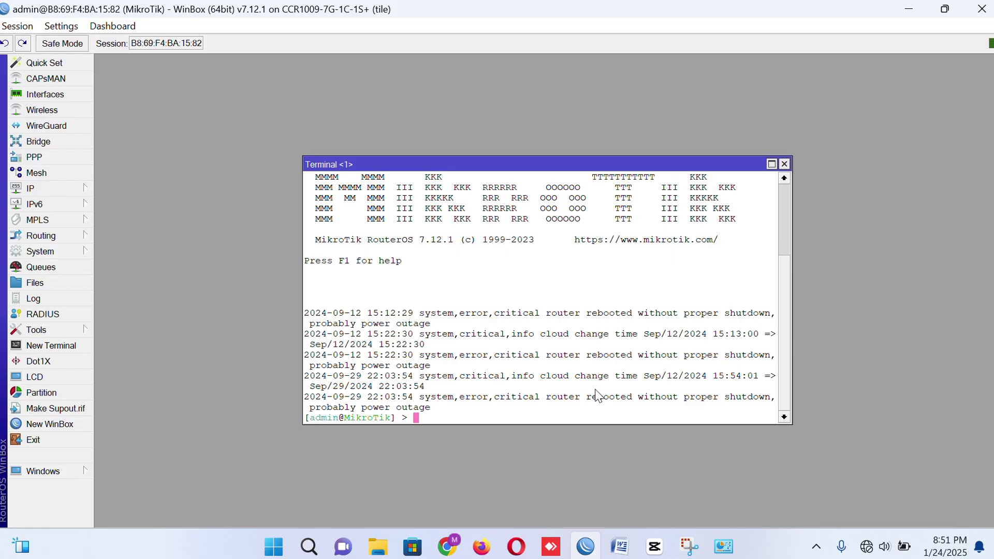
key(ctrl+l)
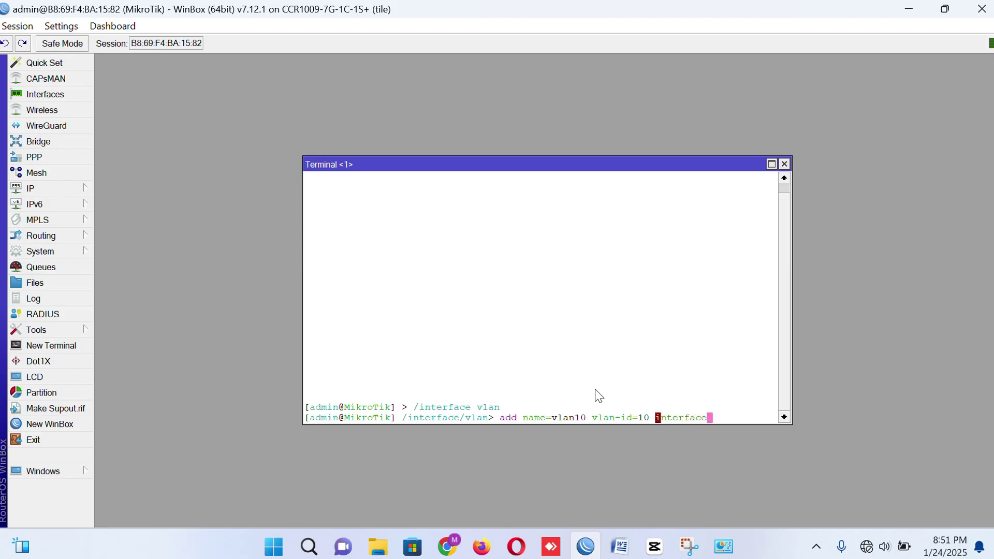
text(=ether2)
key(Return)
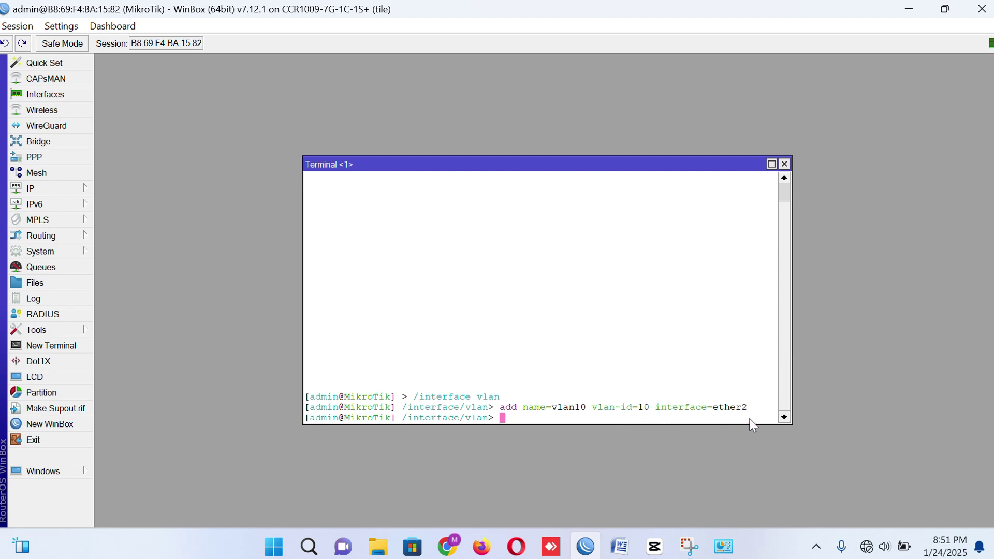
In the Interfaces VLAN list, copy vlan10 into vlan20 with VLAN ID 20
click(45, 94)
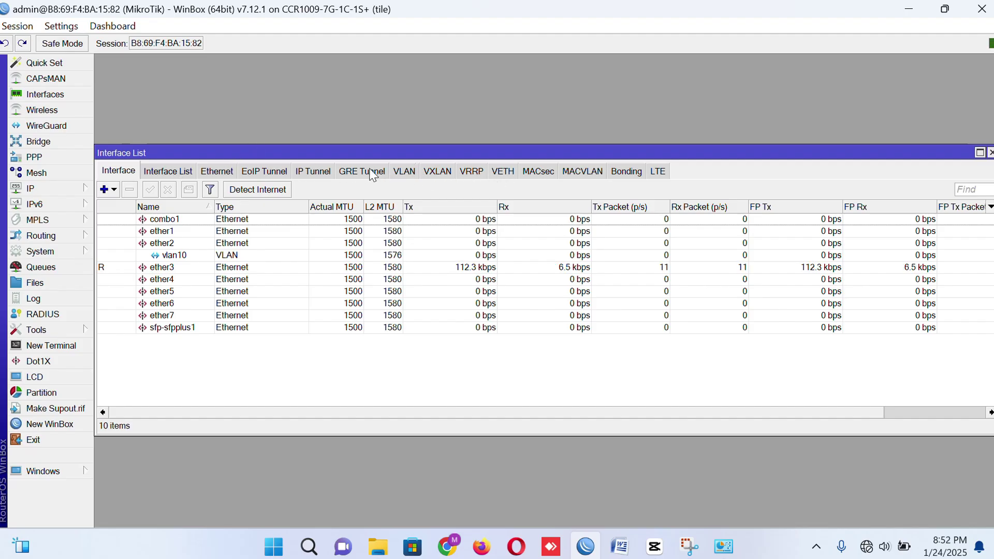
click(405, 171)
click(153, 223)
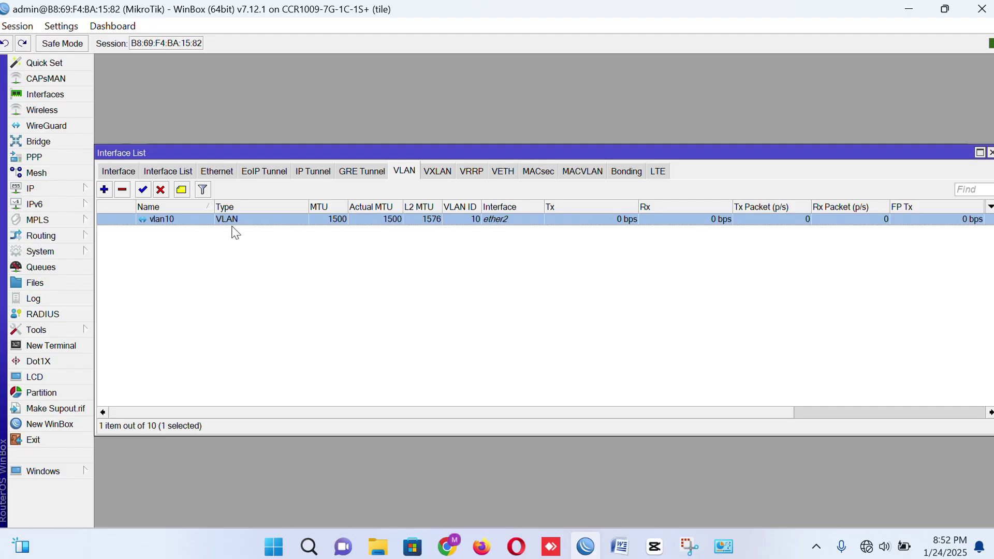
double_click(166, 218)
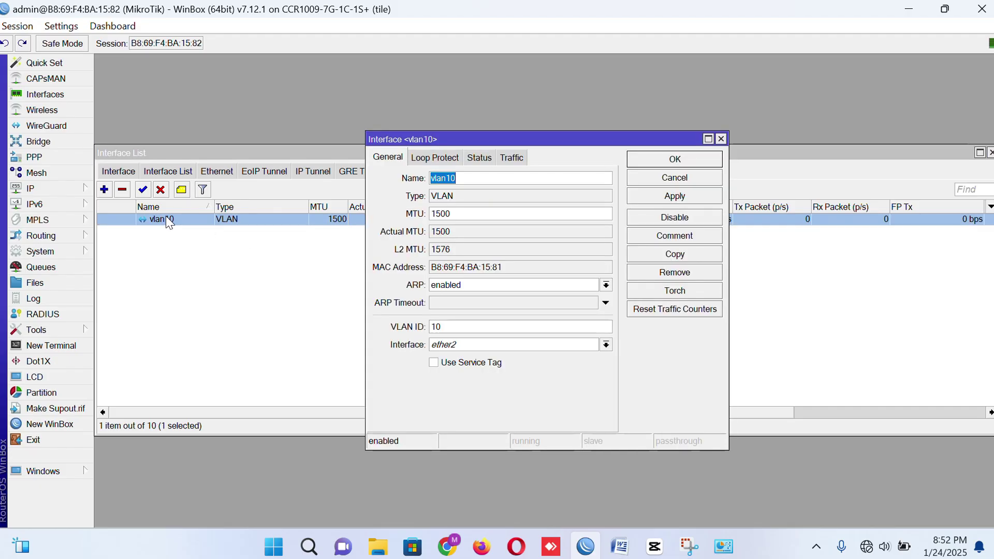
click(667, 254)
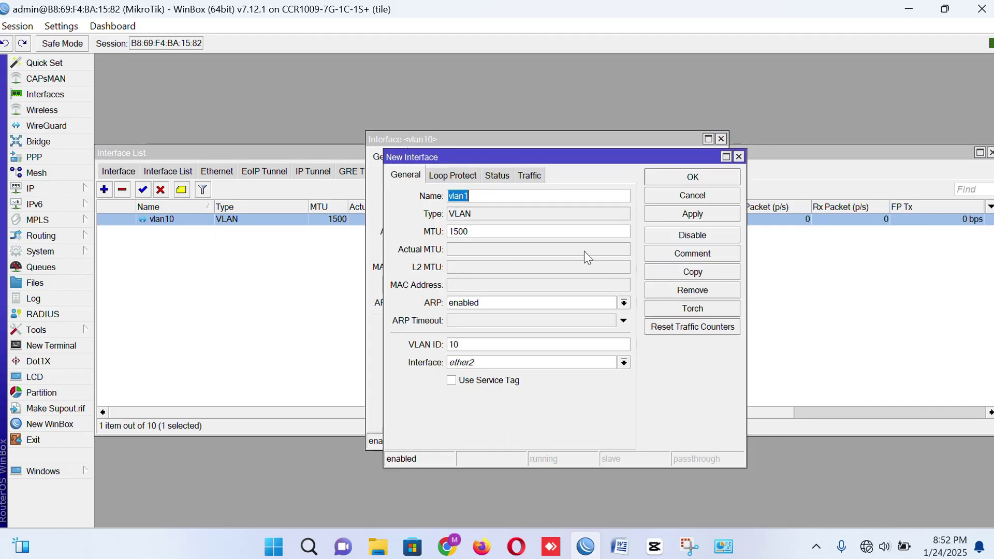
click(464, 344)
key(BackSpace)
key(BackSpace)
text(20)
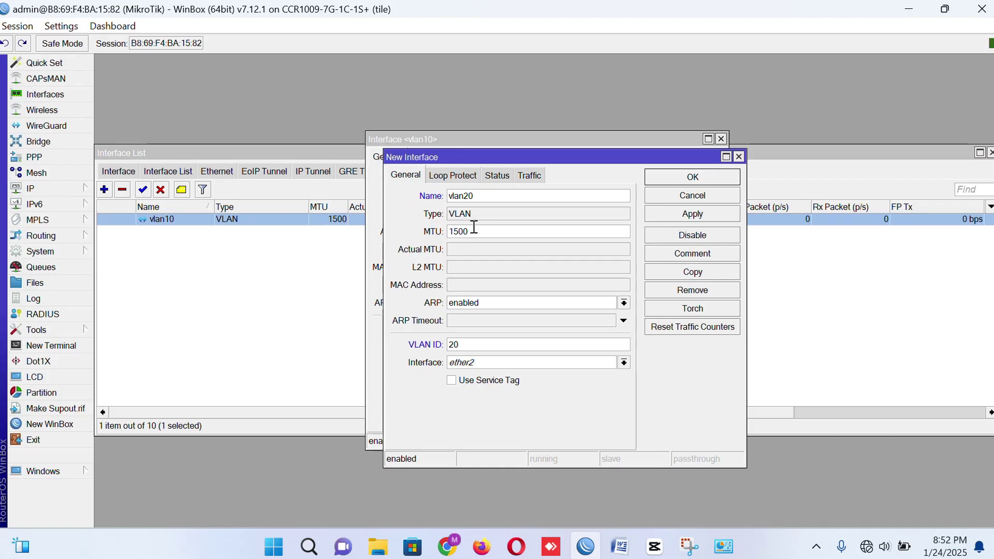
click(699, 180)
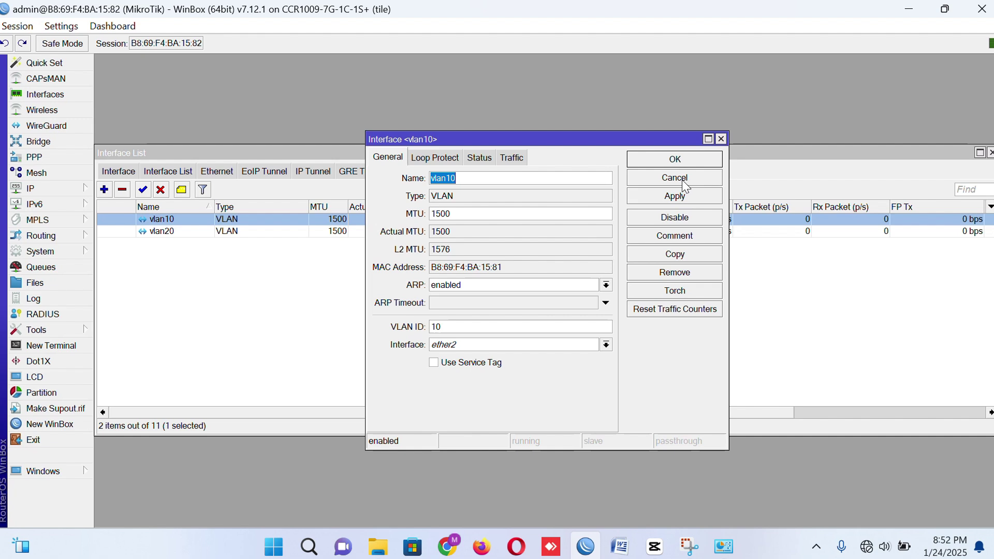
Copy vlan10 again into vlan30 with VLAN ID 30, then close vlan10's settings
click(675, 254)
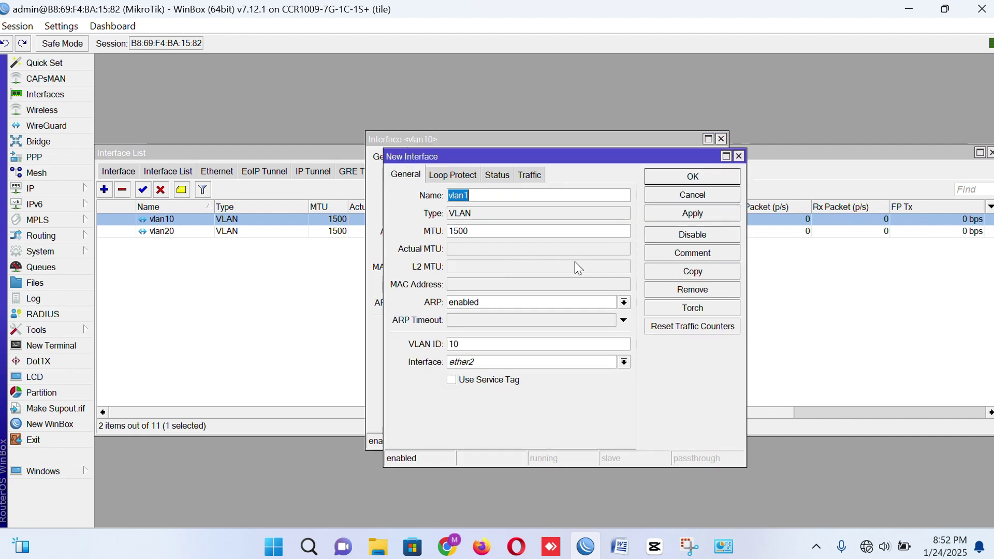
text(vlan)
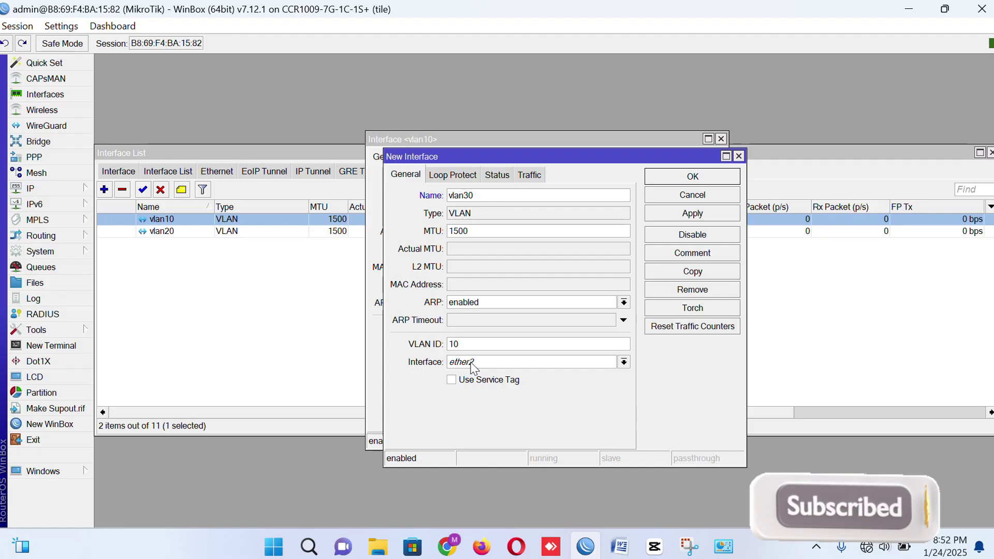
drag(462, 346, 416, 345)
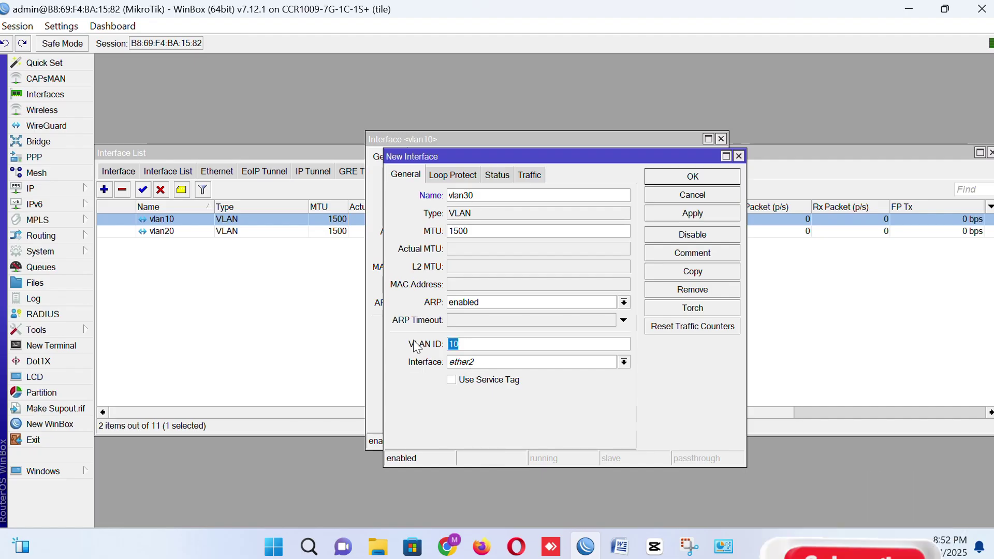
text(30)
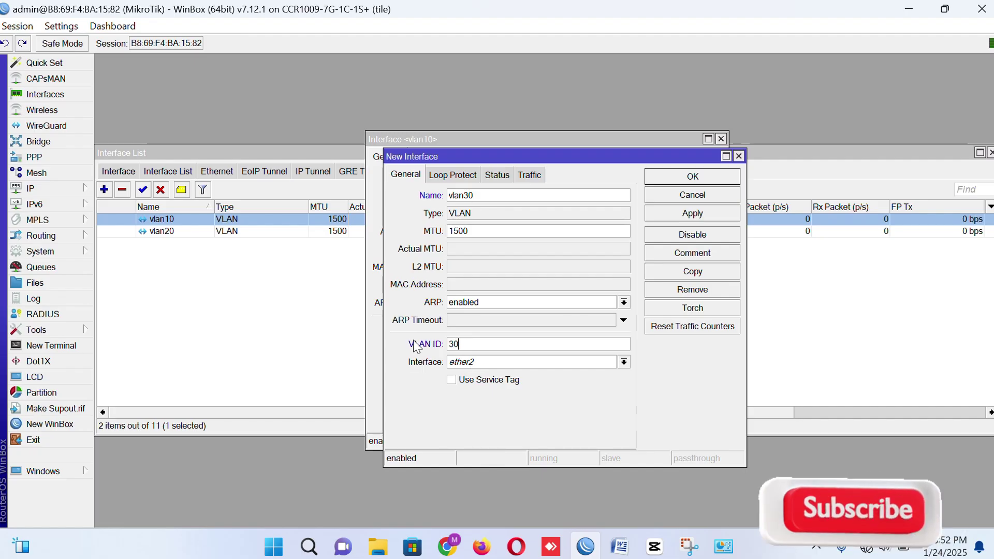
click(691, 178)
click(663, 162)
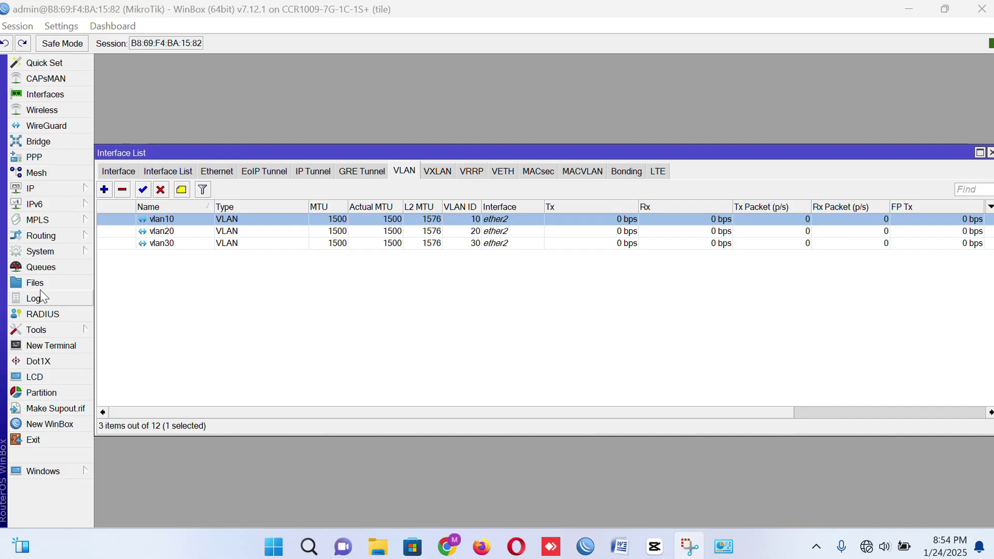
Under /ip address, add 192.168.102.1/24 on vlan10 with comment "Segment vlan10"
click(59, 350)
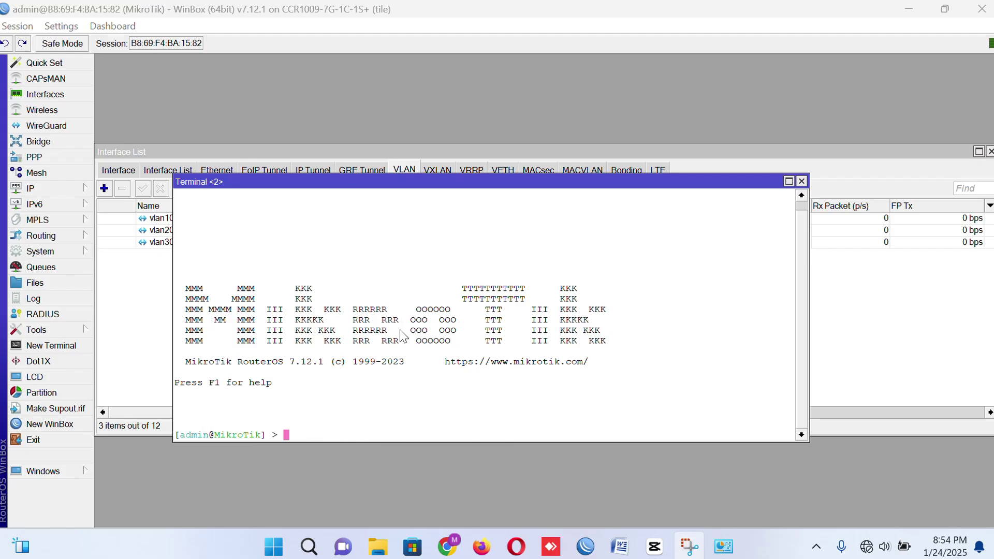
click(317, 417)
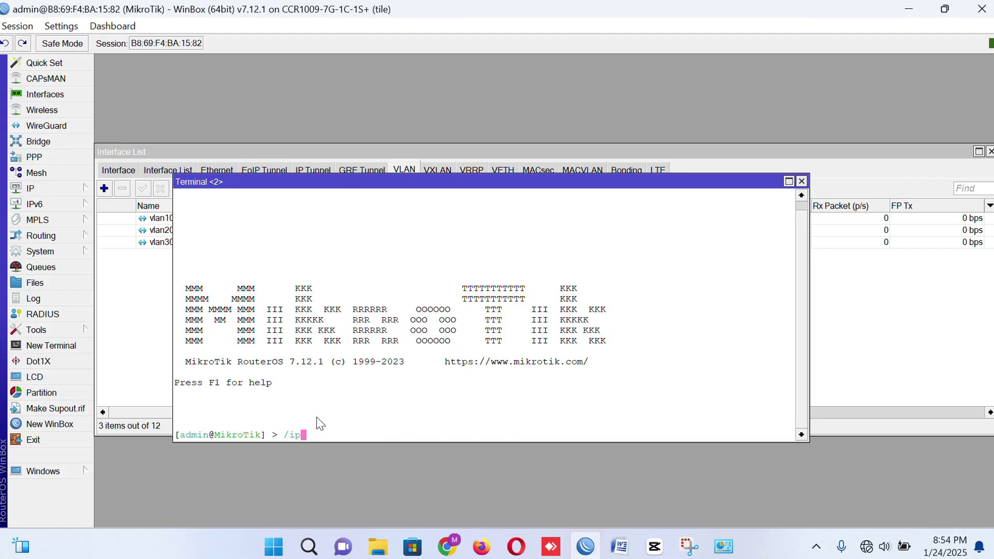
text(/ip address)
key(Return)
text(add a)
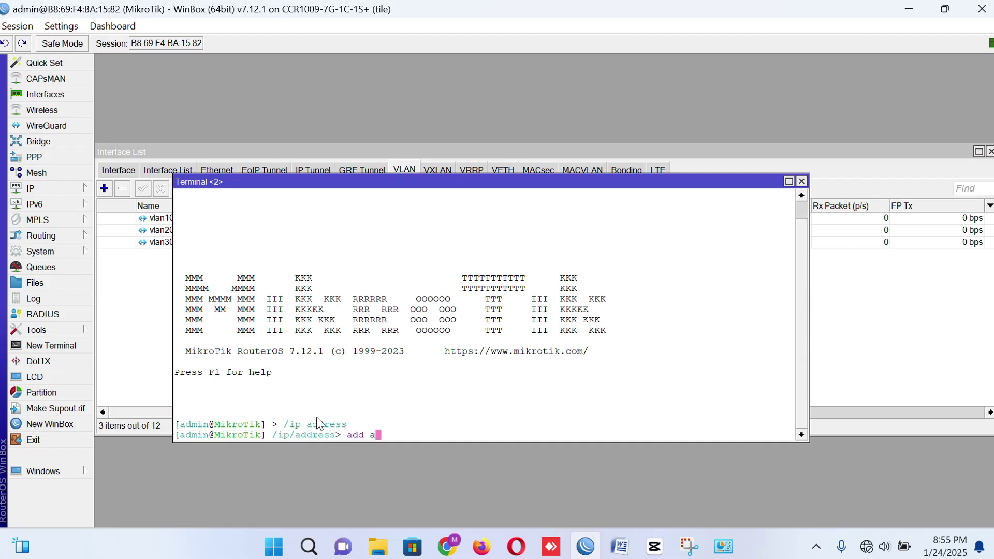
text(ddress=192.168.102)
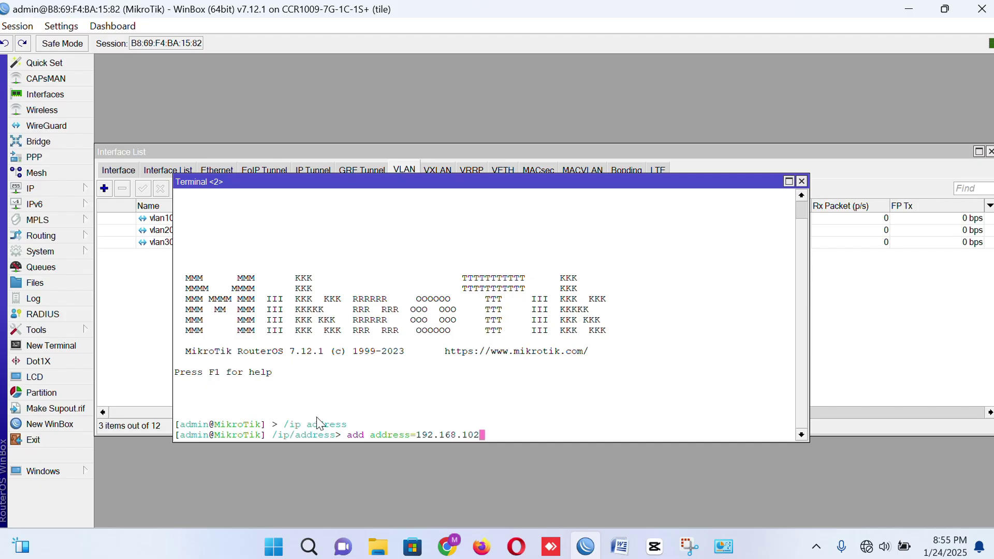
text(.1/24 interface=vlan10)
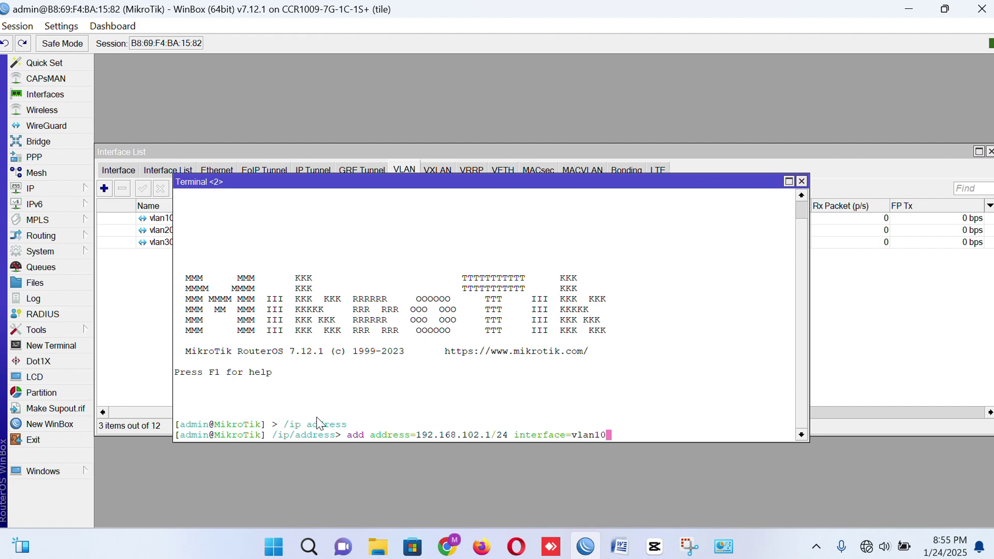
text( comment)
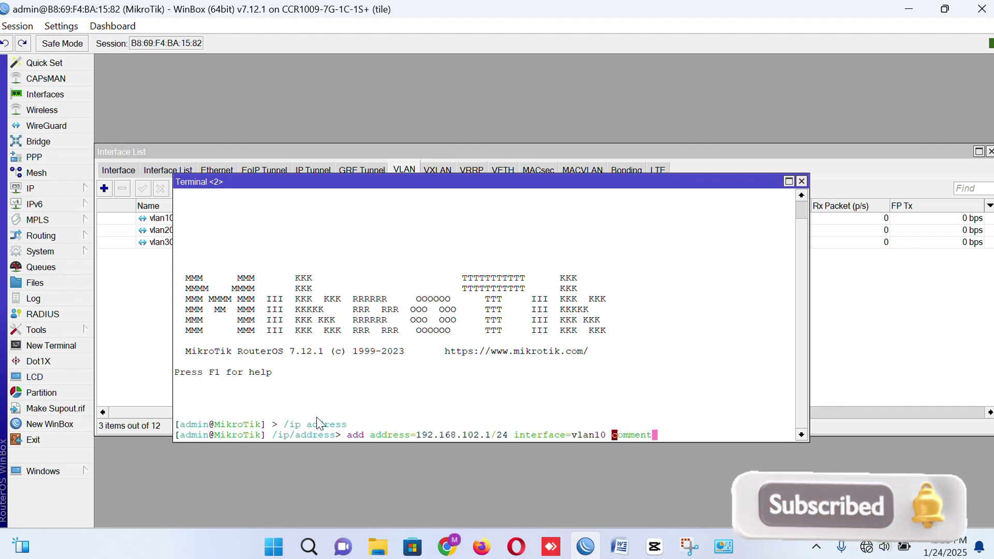
text(=:"")
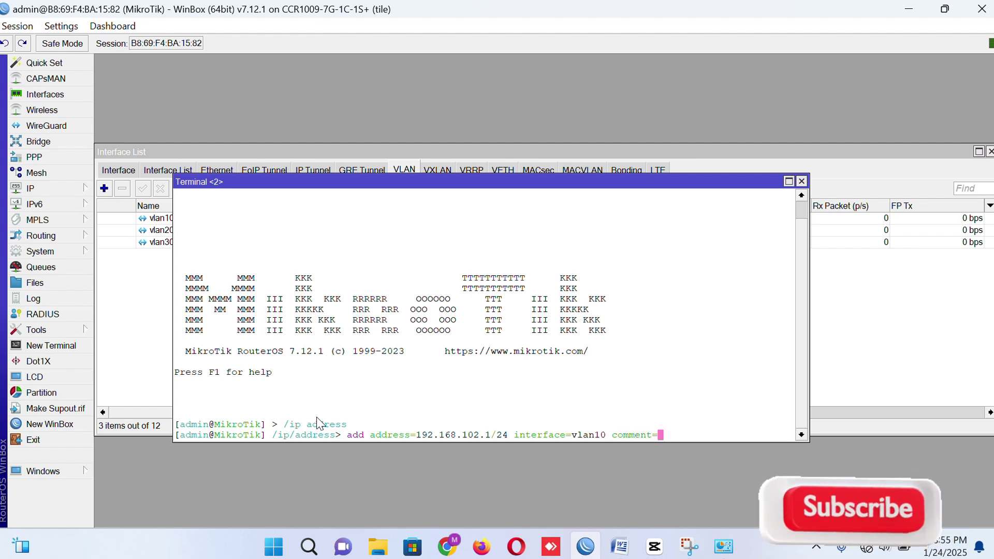
key(BackSpace)
key(BackSpace)
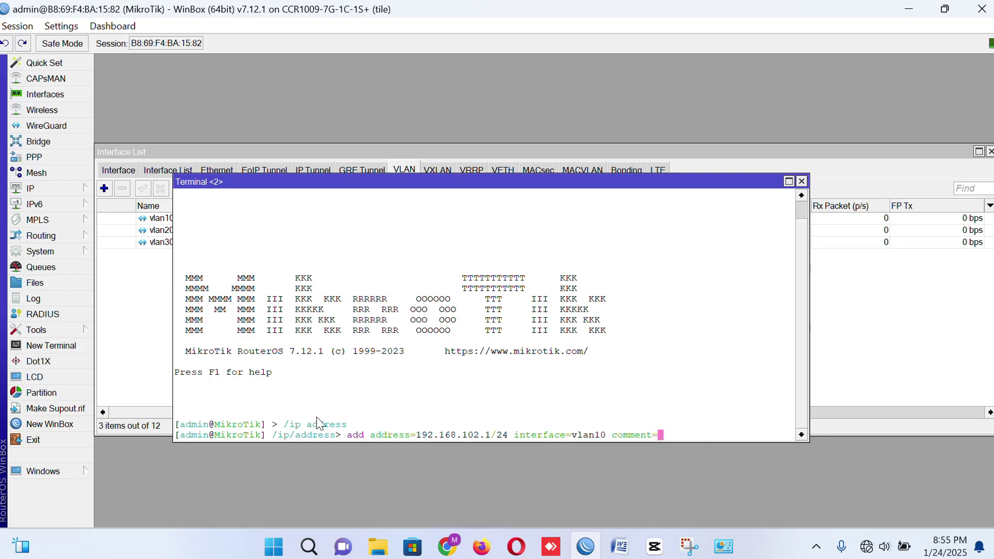
text("Segment vlan10")
key(Return)
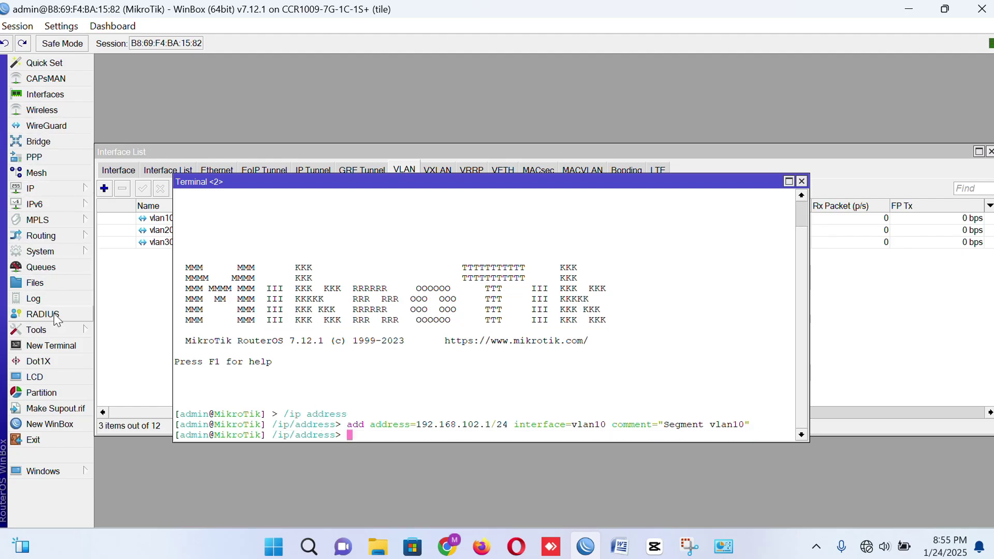
Open IP Addresses and copy the vlan10 address entry into a new address
click(37, 172)
click(47, 188)
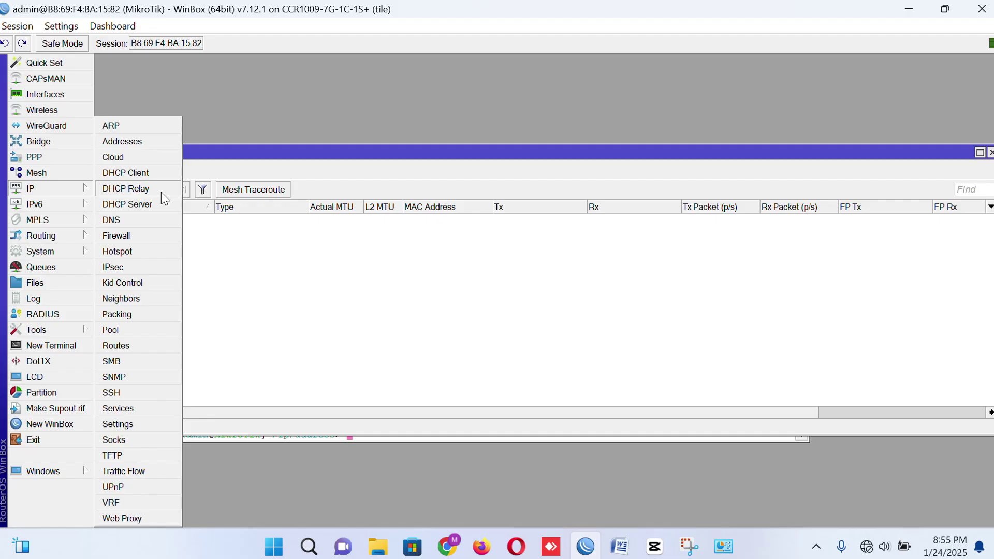
click(122, 142)
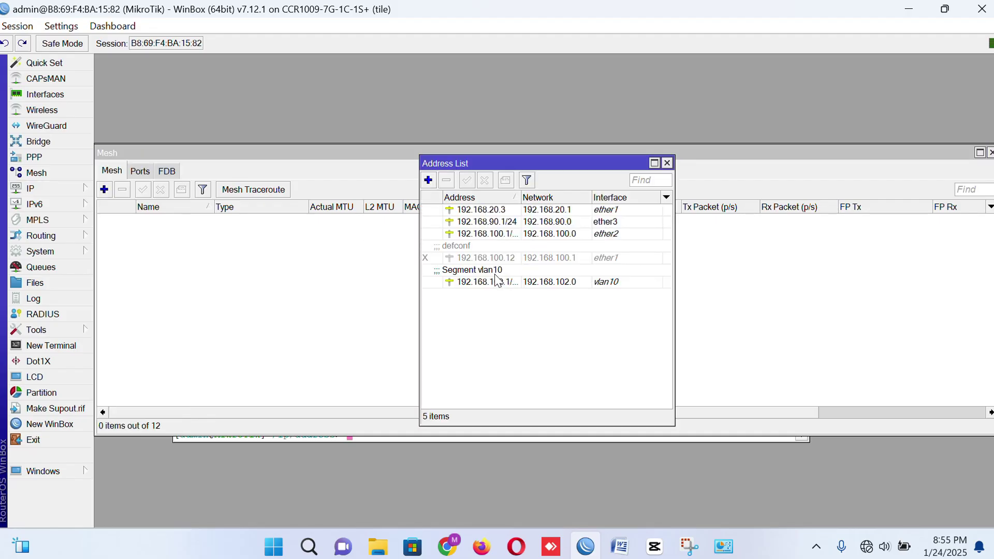
click(489, 282)
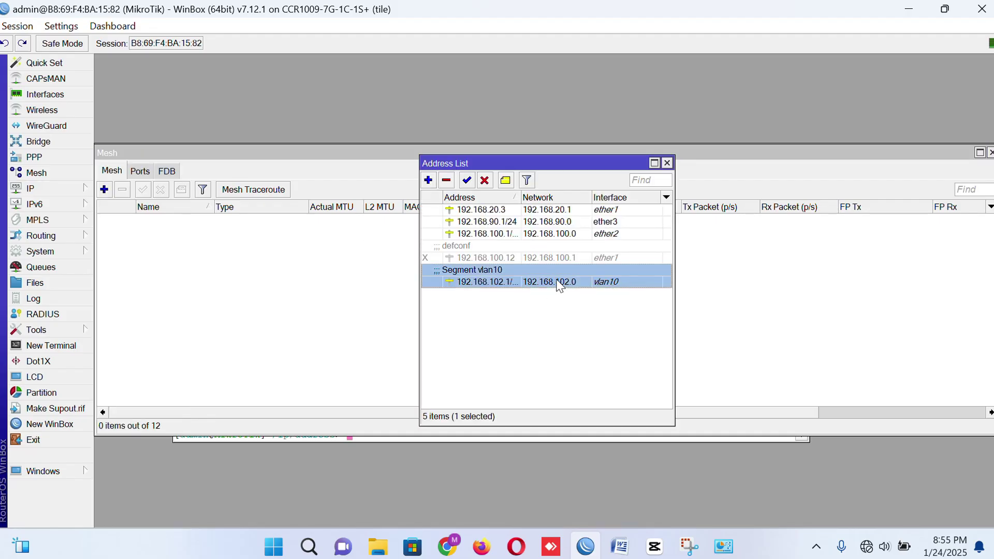
double_click(487, 282)
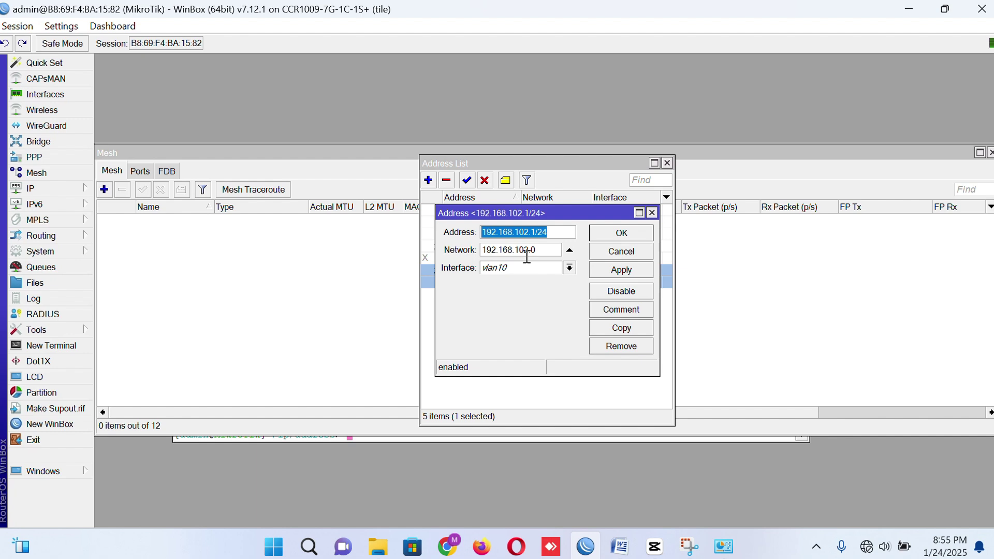
click(625, 328)
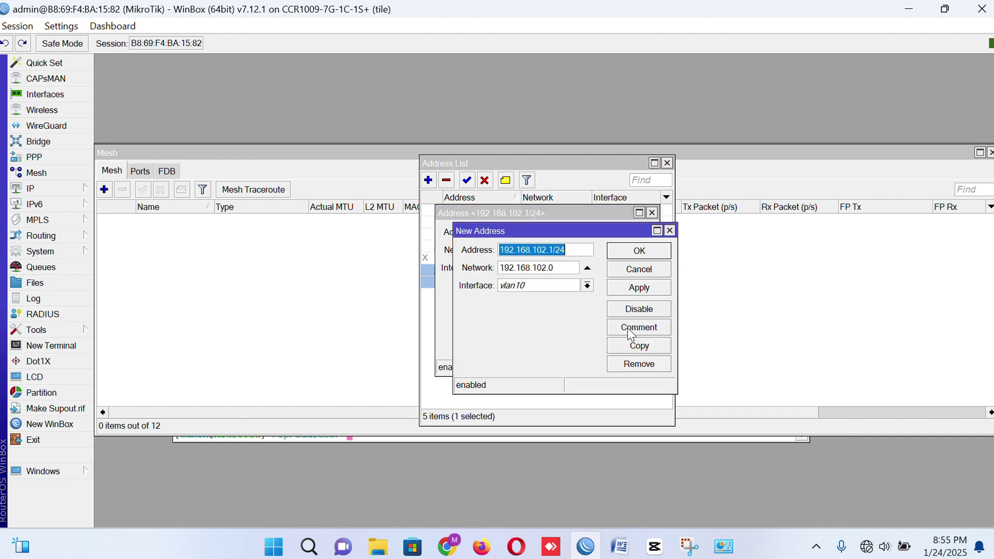
click(549, 250)
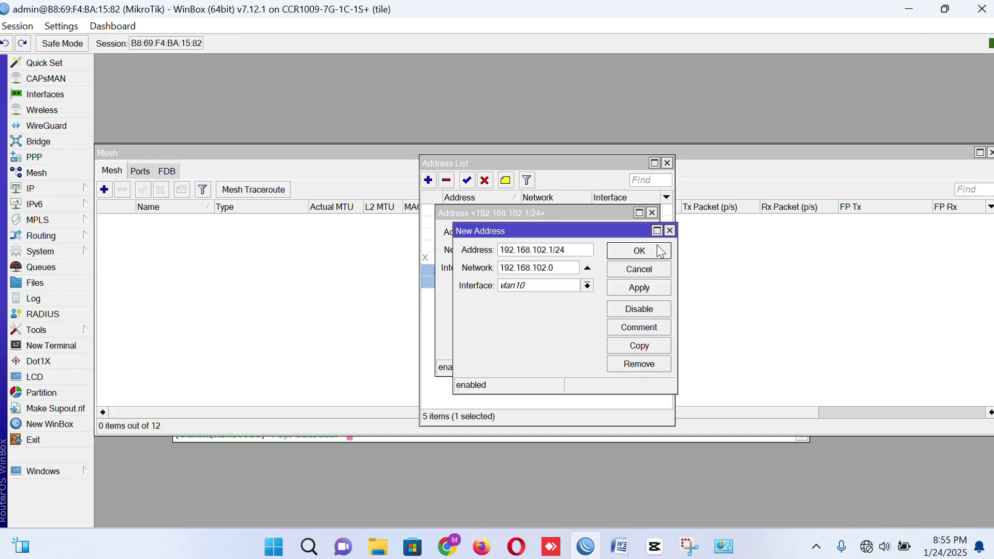
key(Delete)
text(1)
Set the copied address to 192.168.103.1/24 on vlan20 and save it
click(565, 267)
click(549, 249)
key(BackSpace)
text(3)
key(Delete)
text(3)
click(533, 287)
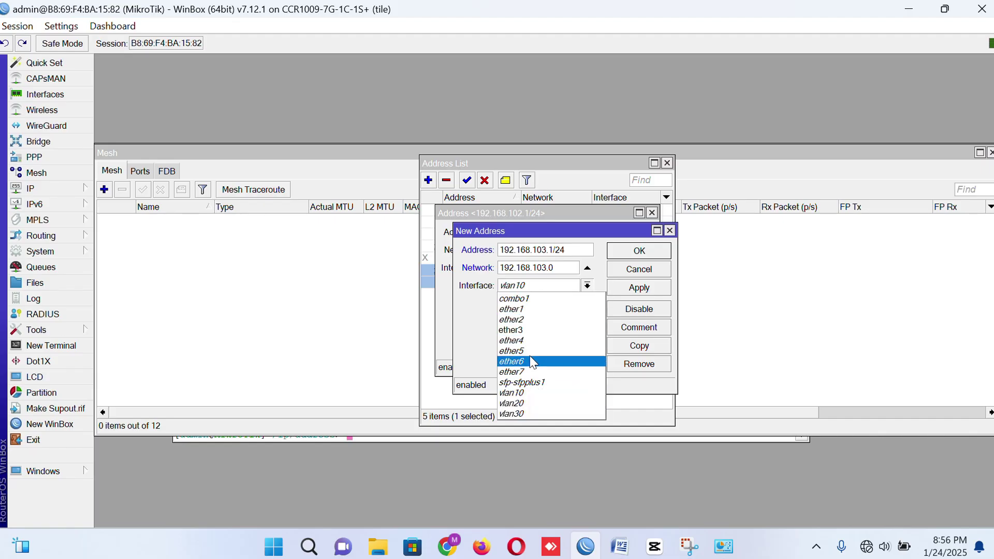
click(523, 404)
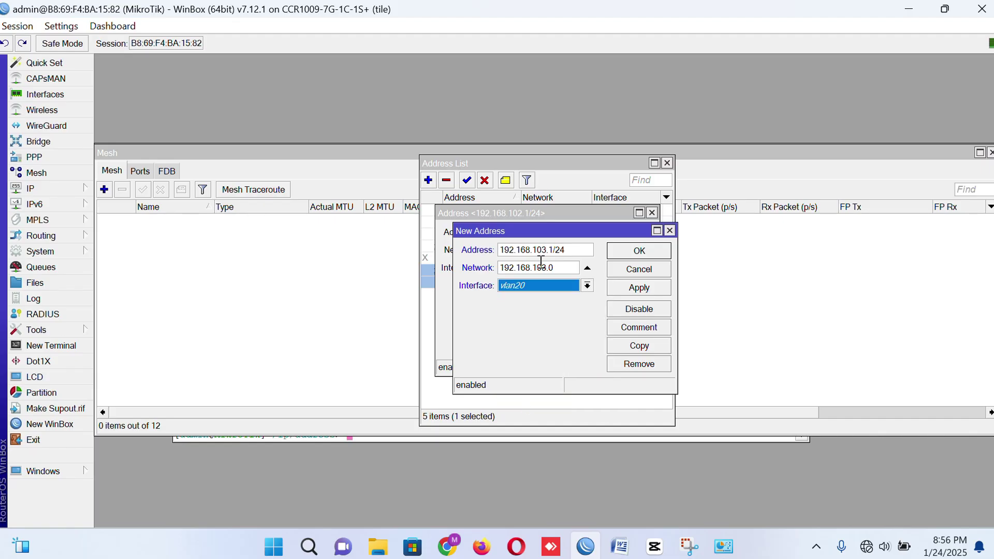
click(639, 250)
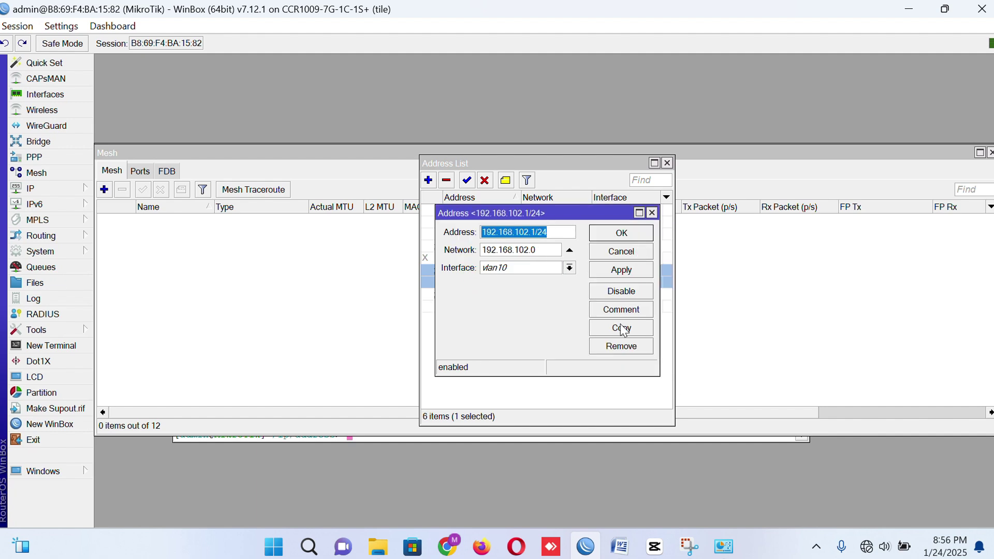
click(621, 250)
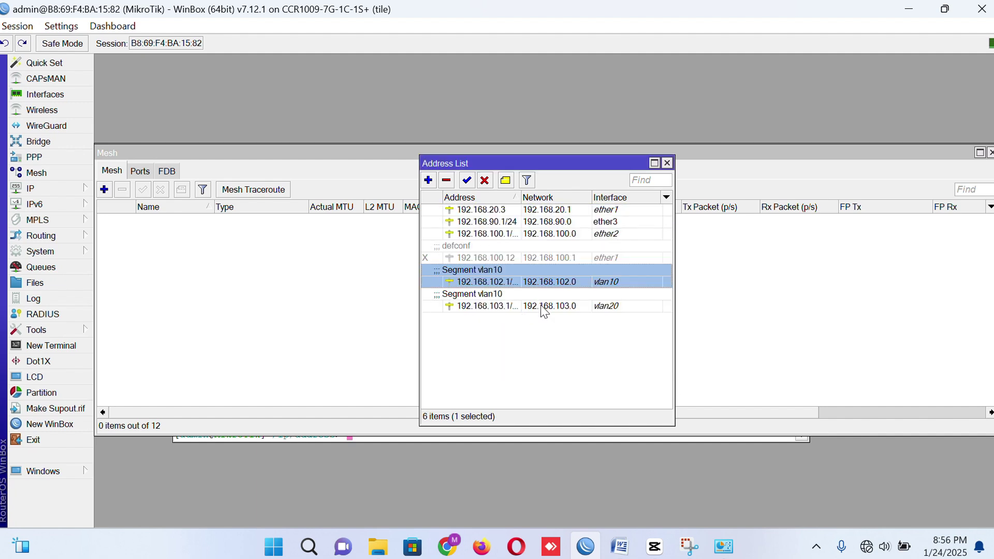
Change the vlan20 entry to 192.168.104.1/24 on vlan30
click(504, 309)
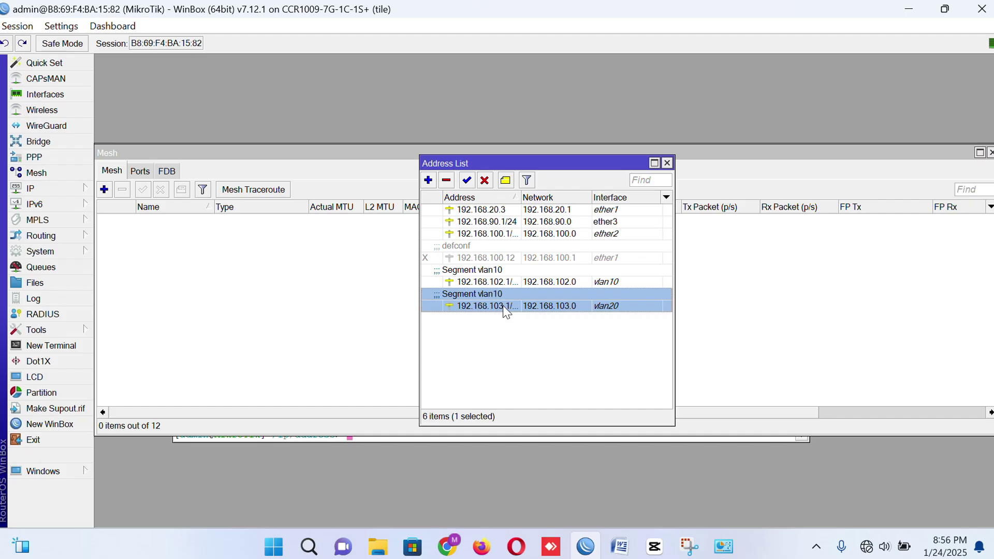
double_click(505, 309)
click(531, 234)
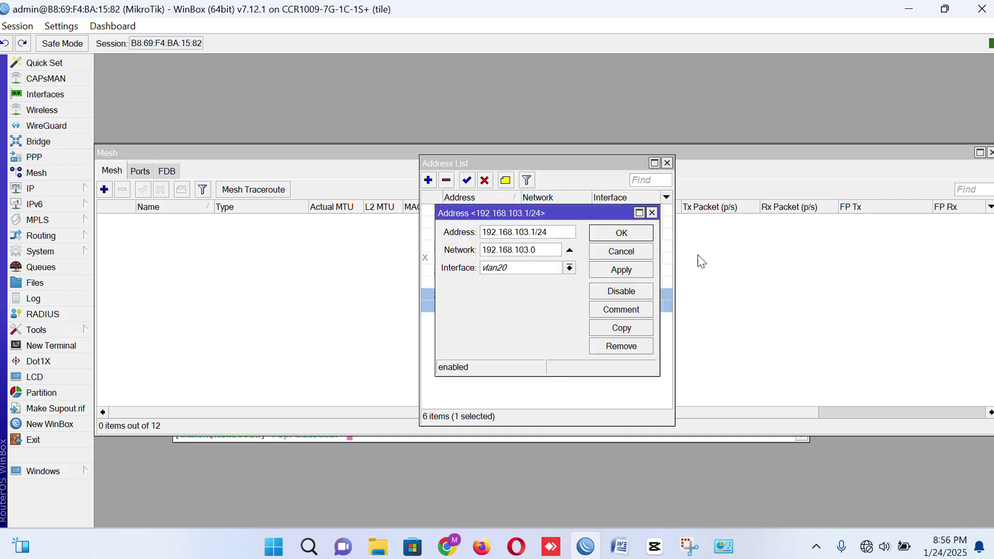
key(BackSpace)
text(4)
click(532, 250)
key(BackSpace)
key(BackSpace)
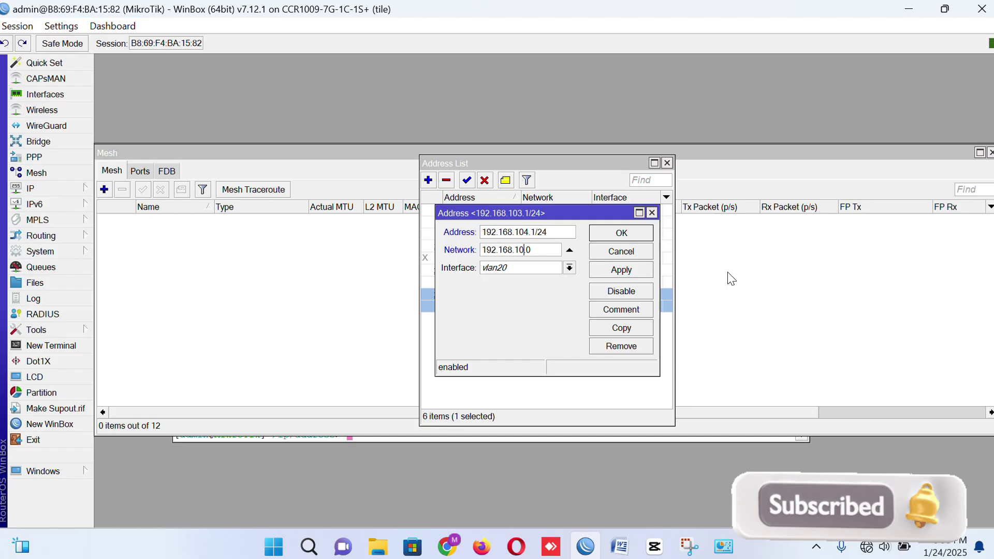
text(4)
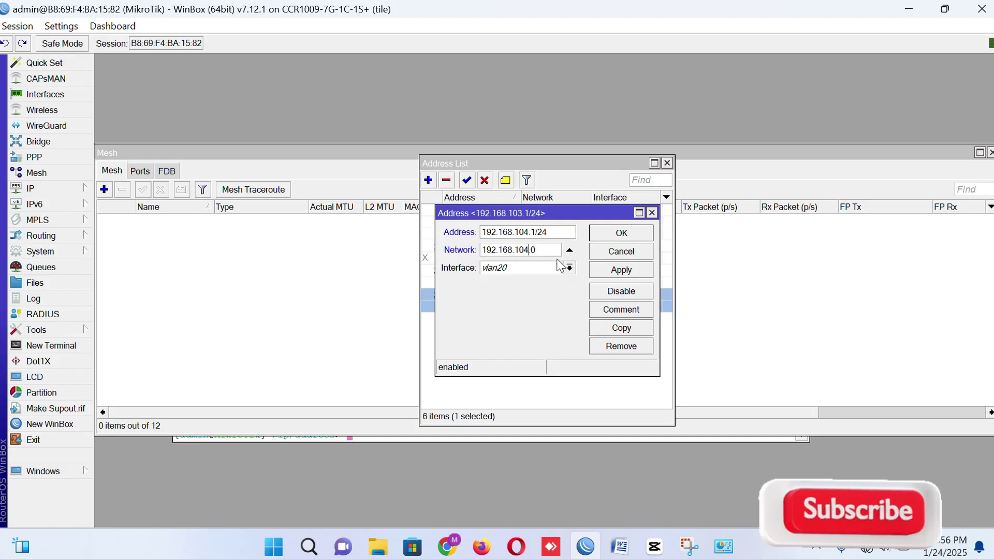
click(568, 267)
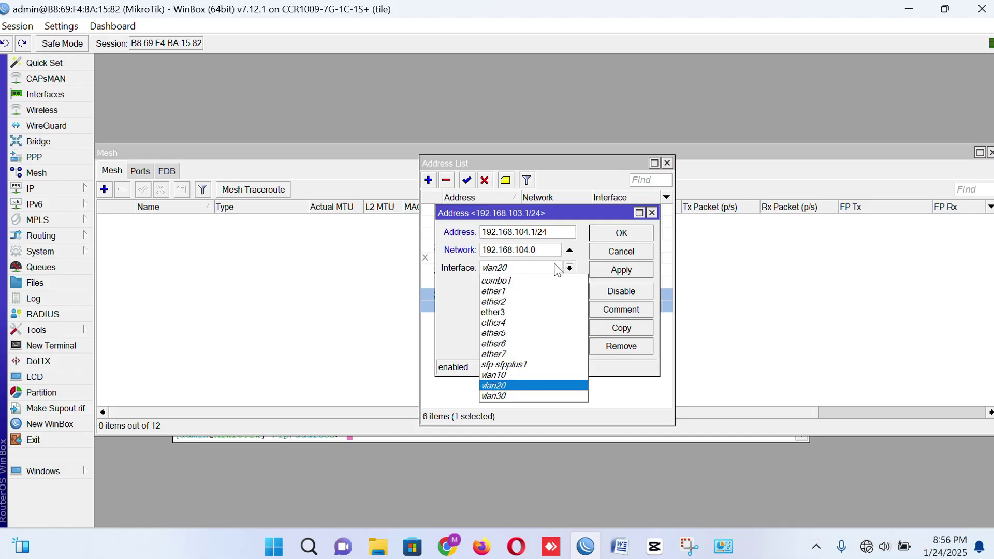
click(516, 396)
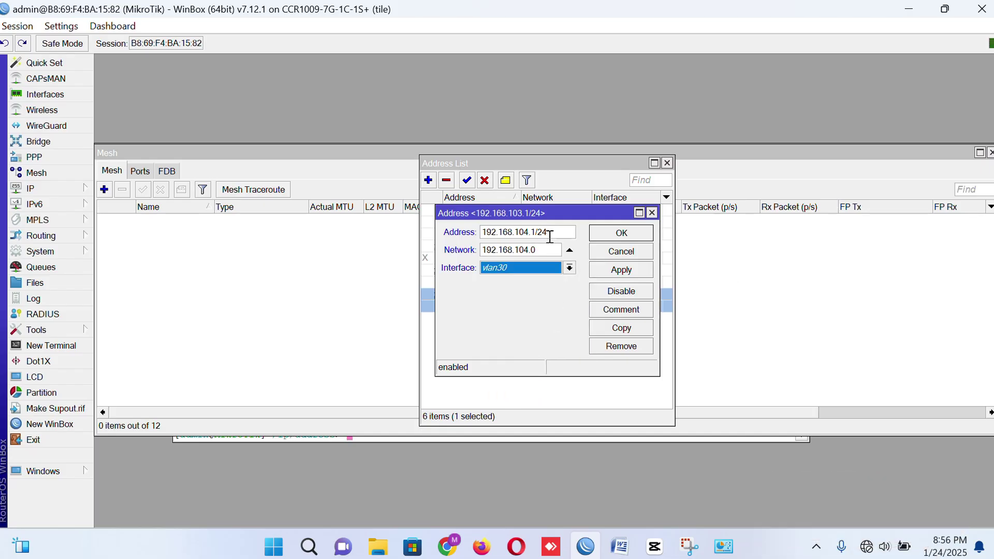
click(621, 234)
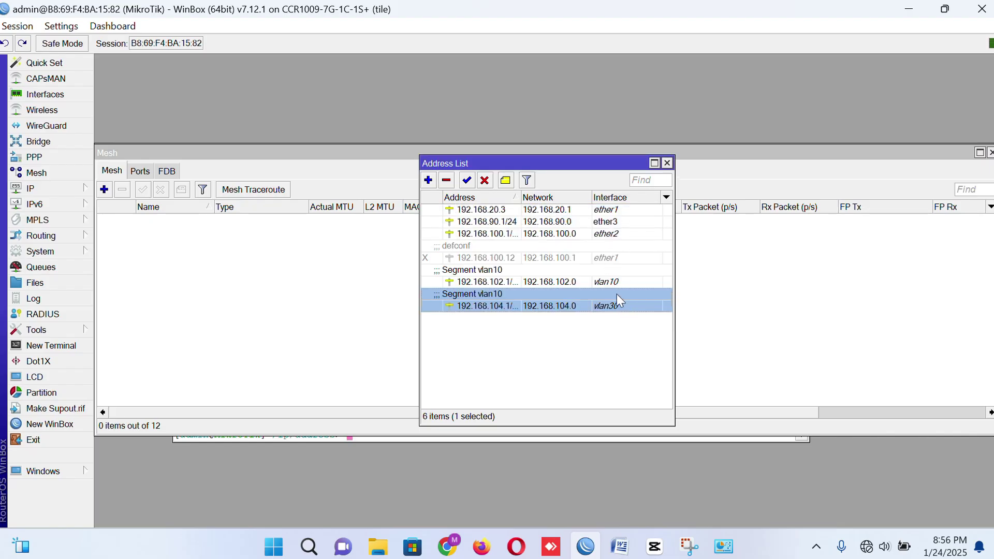
Restore that entry to 192.168.103.1/24 on vlan20
double_click(500, 306)
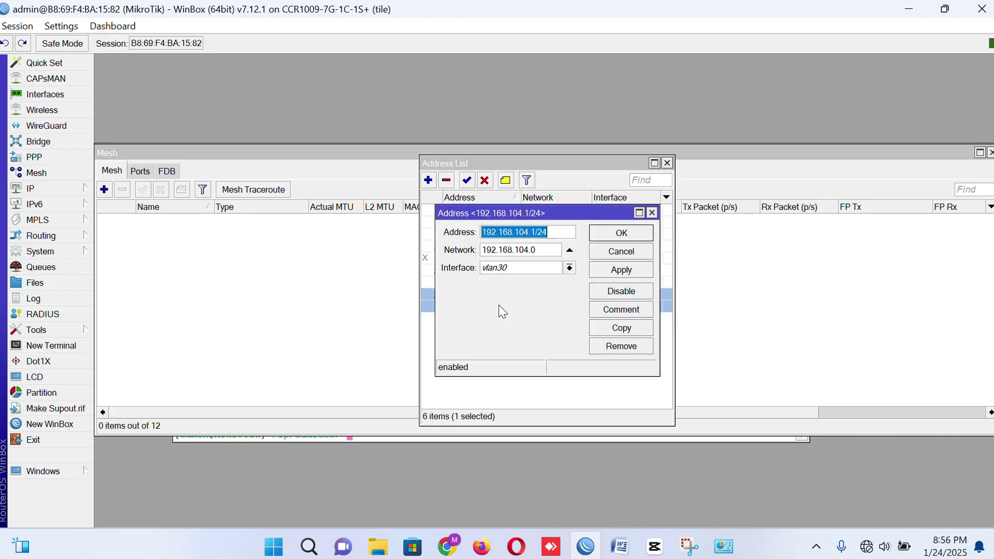
click(531, 232)
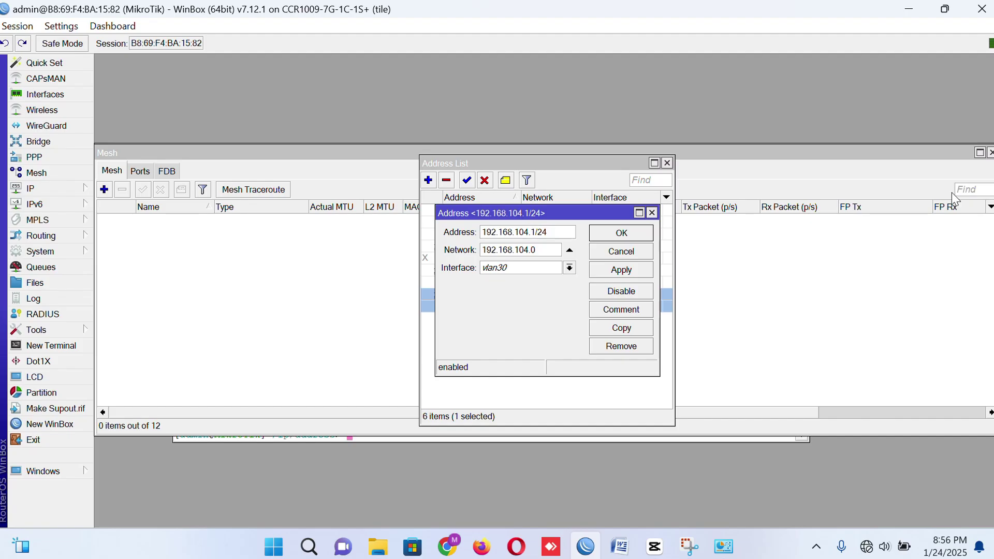
key(BackSpace)
text(3)
drag(528, 250, 523, 250)
text(3)
click(500, 268)
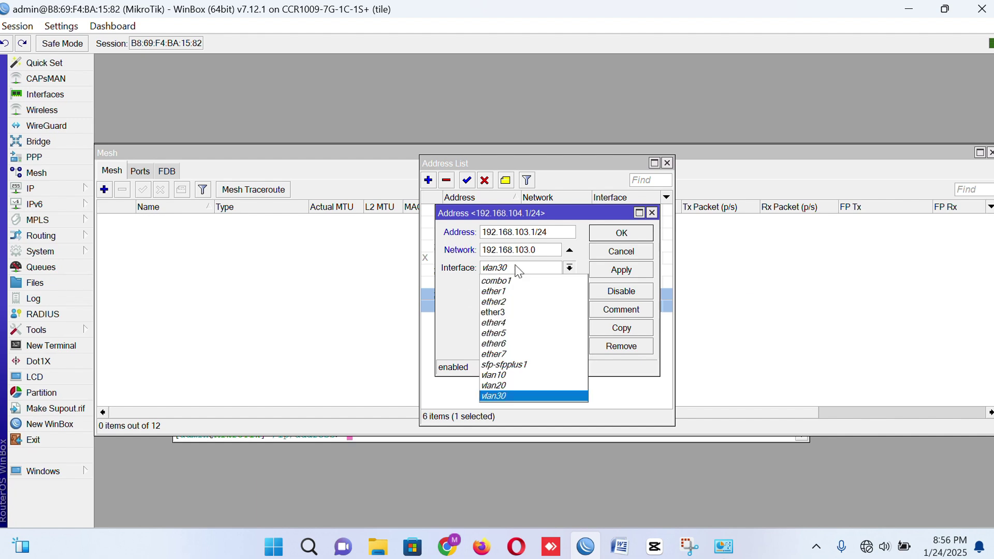
click(503, 387)
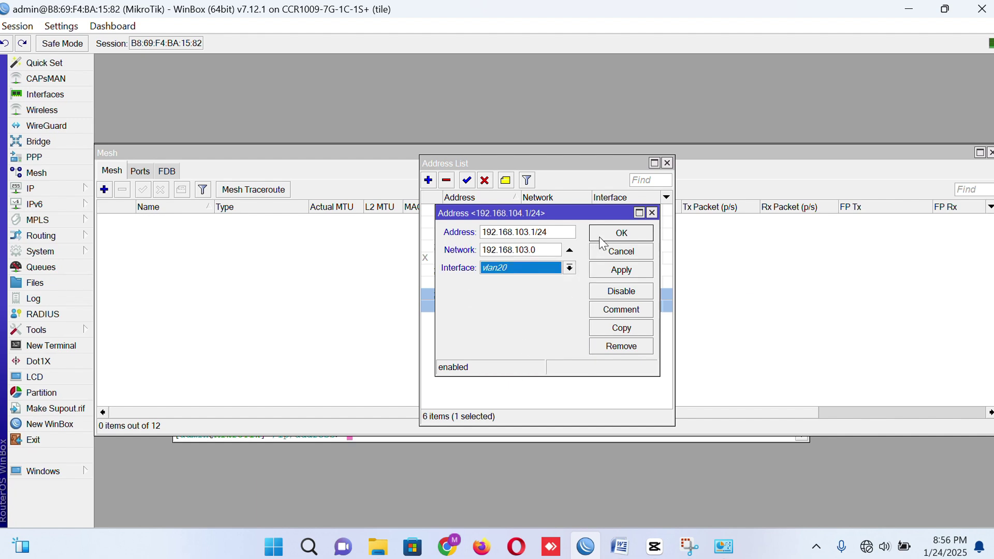
click(619, 233)
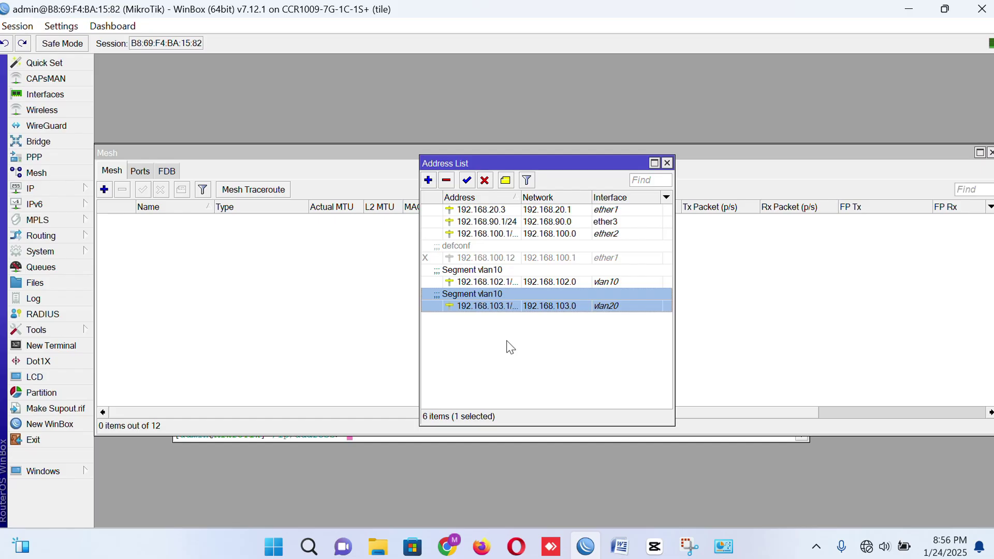
Copy the vlan20 entry into a new 192.168.104.1/24 address on vlan30
double_click(489, 304)
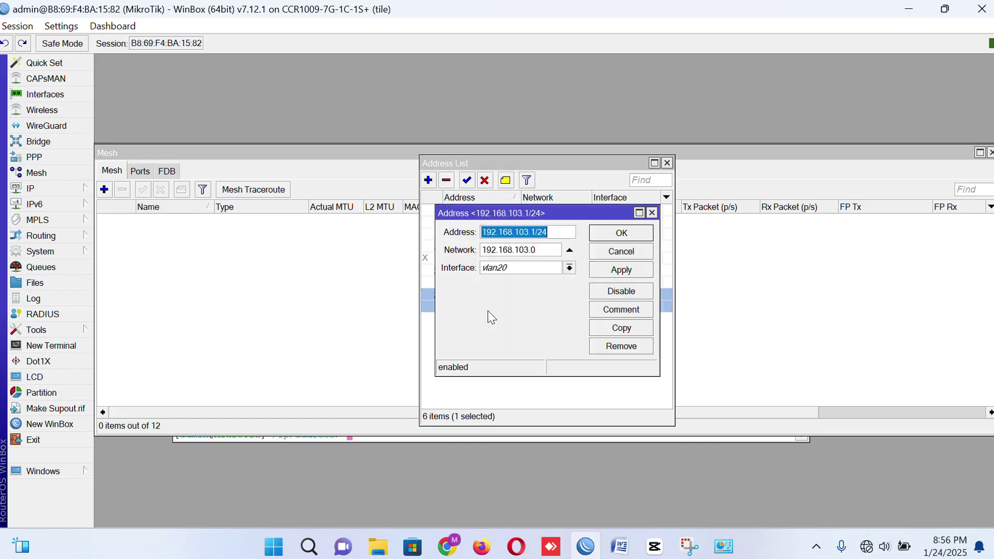
click(622, 327)
click(549, 250)
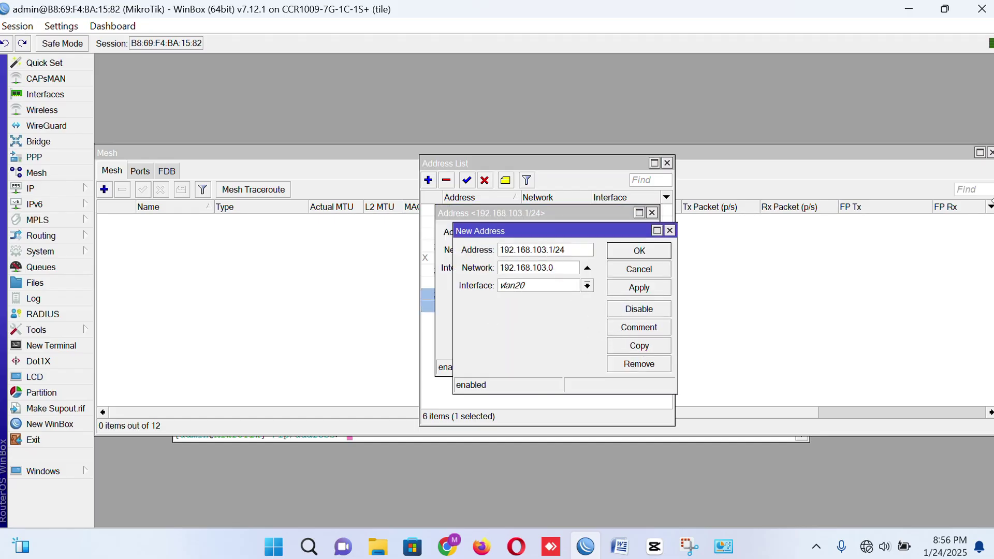
key(BackSpace)
text(4)
key(Tab)
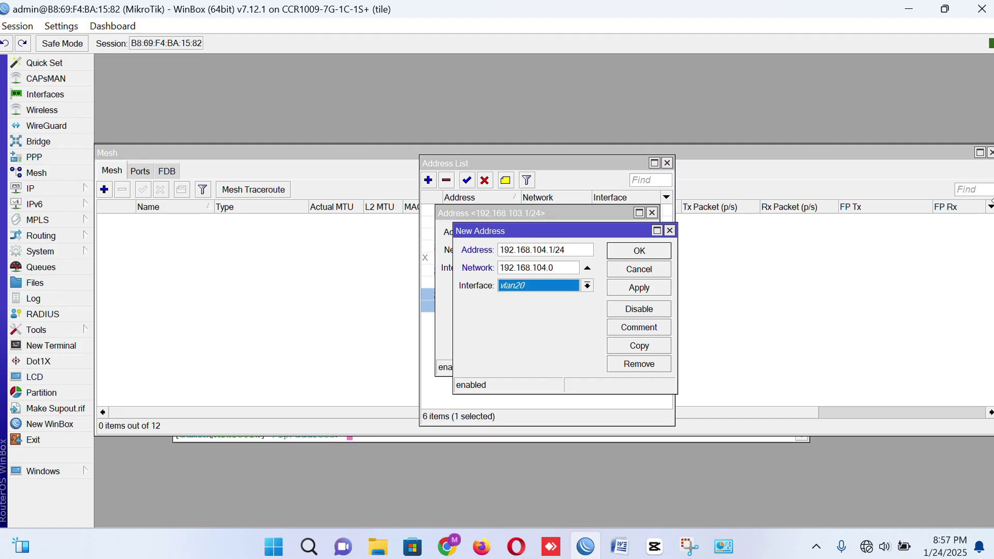
key(Down)
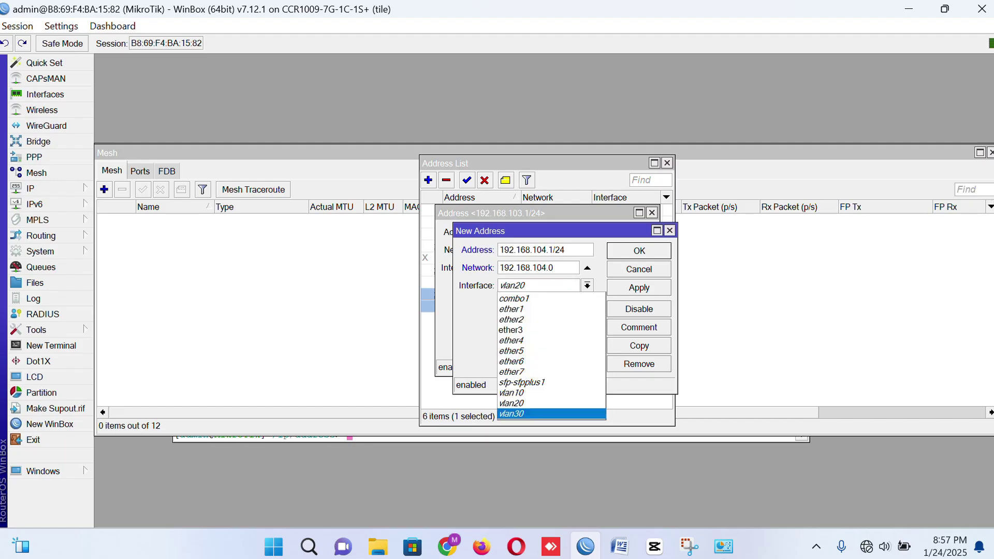
key(Return)
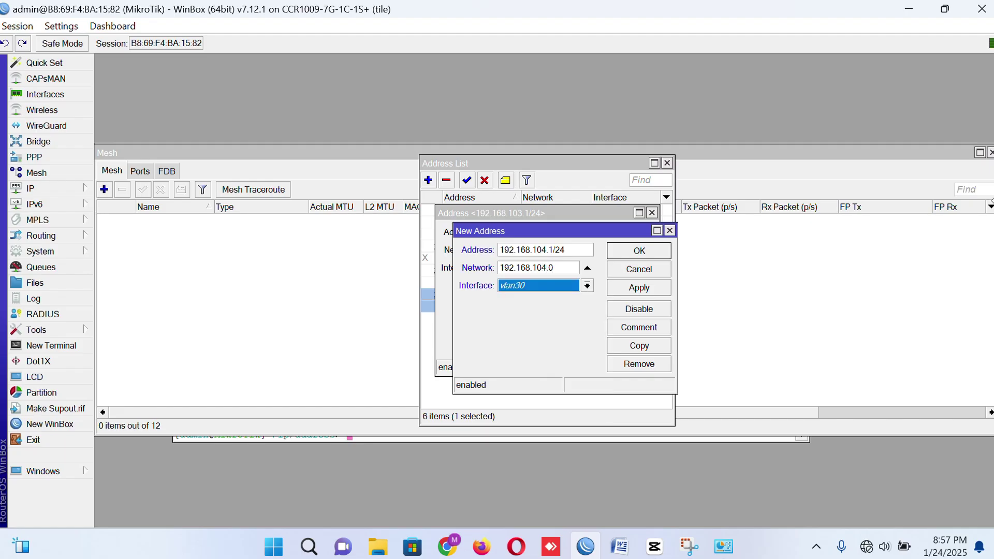
click(640, 253)
click(618, 234)
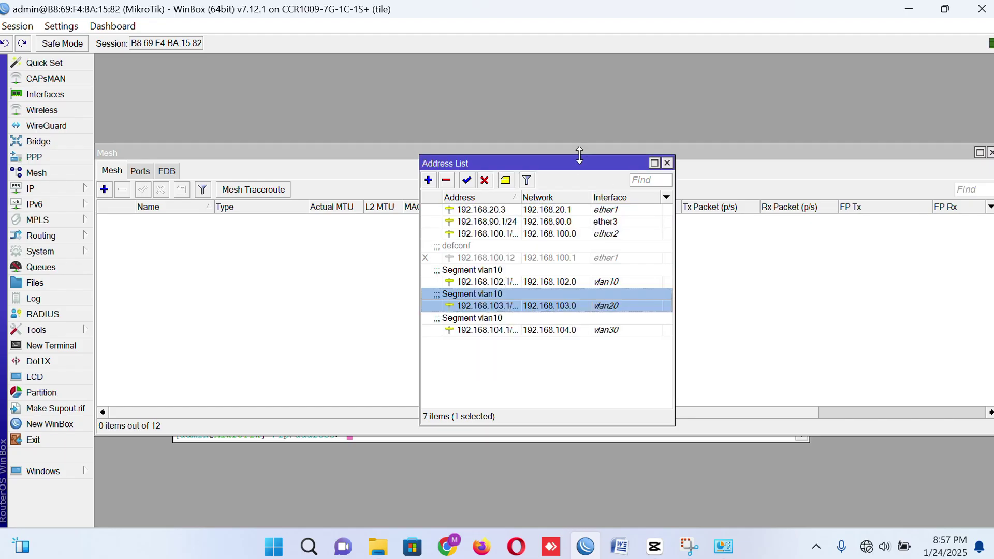
Maximize the address list and widen the Address and Network columns to review entries
double_click(579, 161)
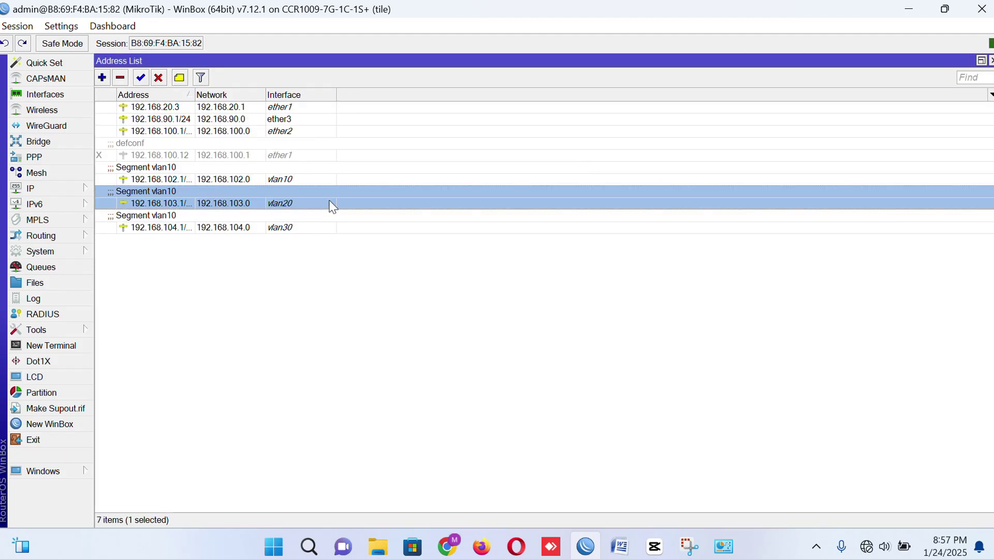
drag(265, 94, 350, 94)
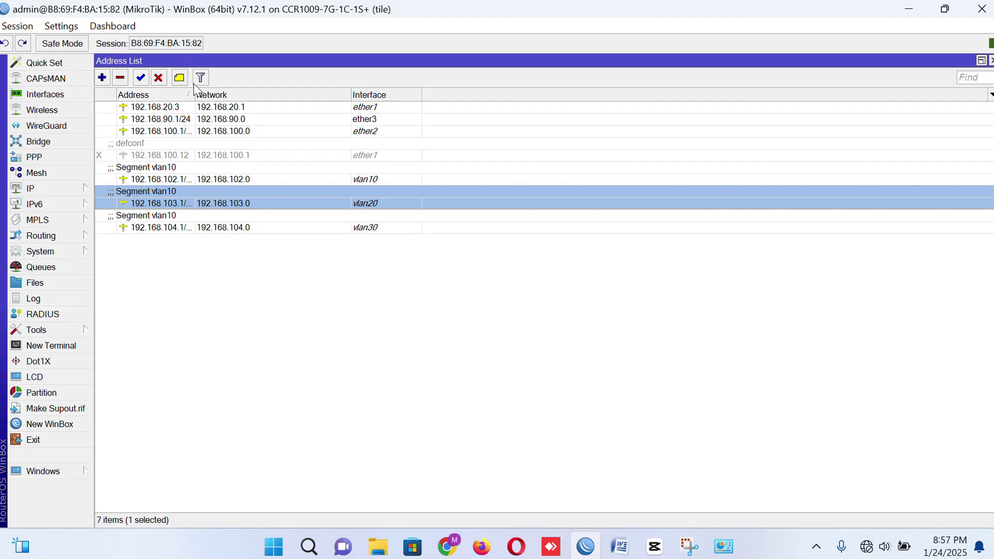
drag(195, 95, 244, 95)
click(163, 178)
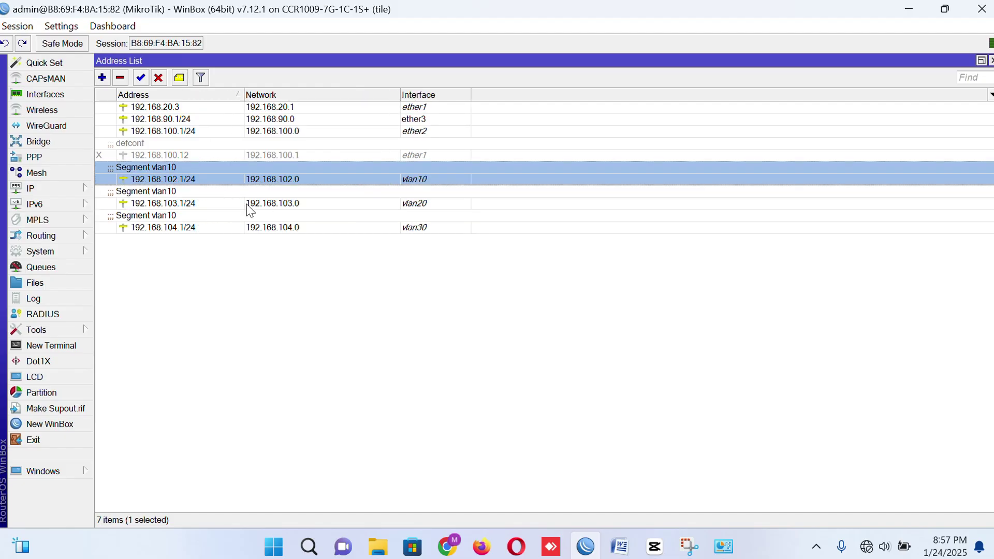
click(171, 203)
Under /ip firewall, add filter chain=forward action=accept with in- and out-interface vlan10
click(173, 228)
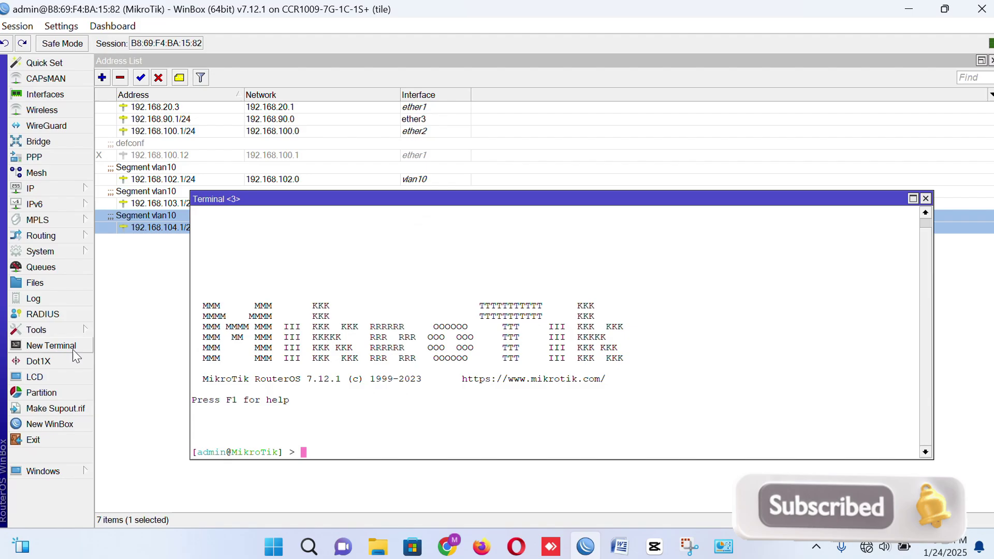
text(/)
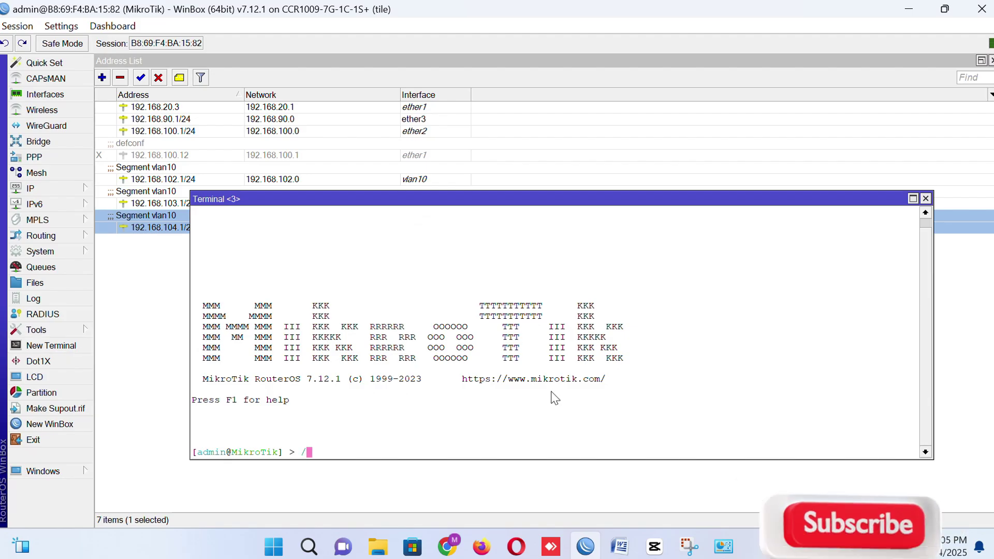
text(ip fi)
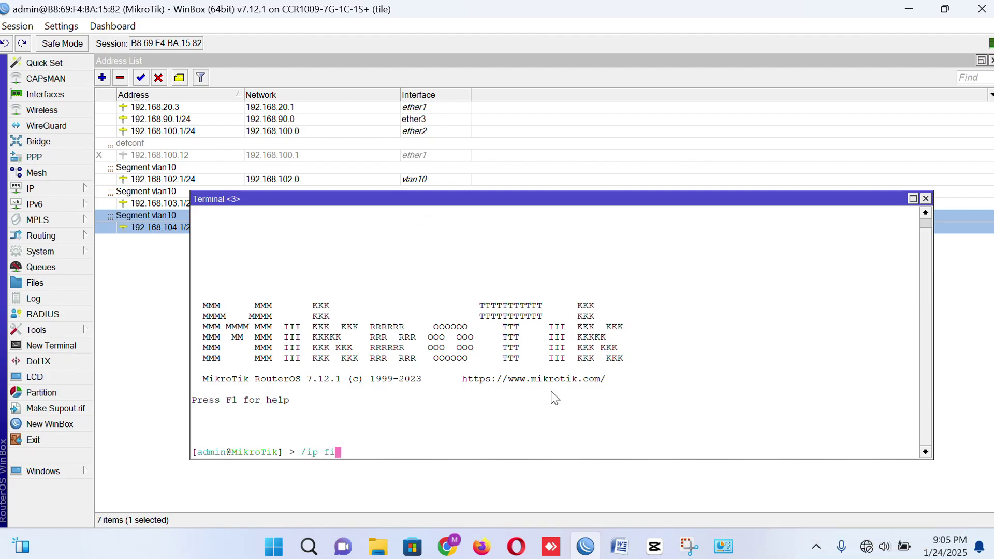
text(rewall)
key(Return)
text(filter )
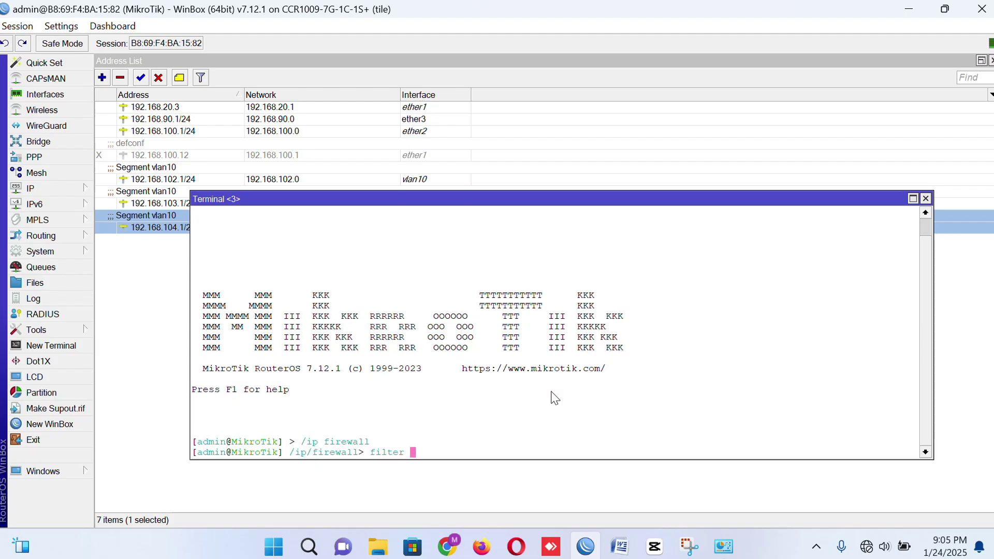
text(add chain=forward)
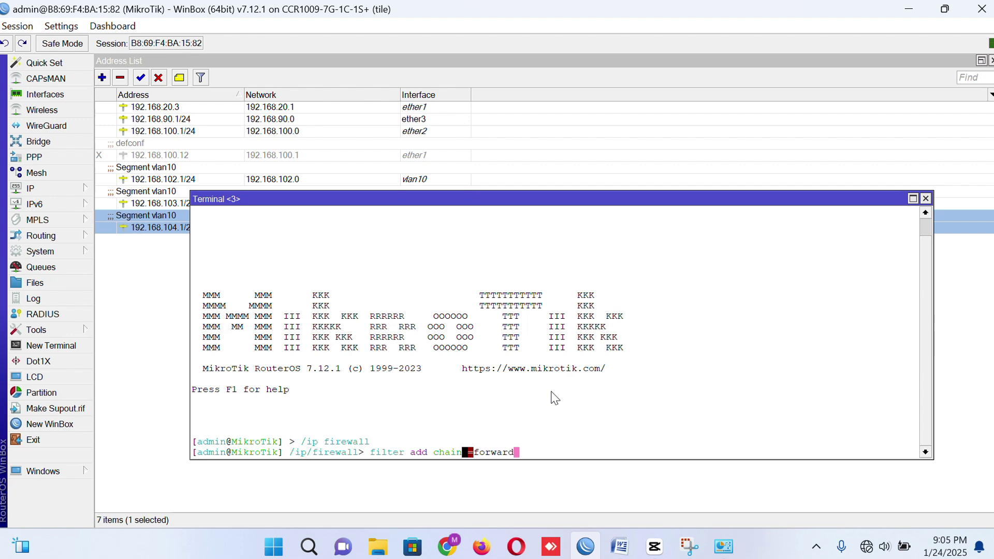
key(Left)
key(Left)
key(Left)
key(Left)
key(Left)
key(Left)
key(BackSpace)
key(Right)
key(Right)
key(Right)
key(Right)
key(Right)
key(Right)
key(Right)
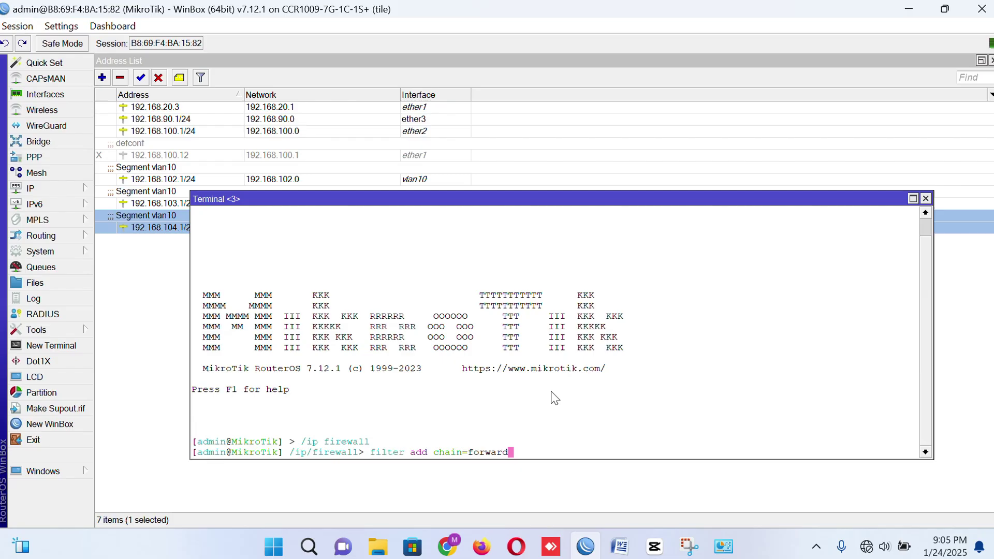
text(action=accept in-interfac)
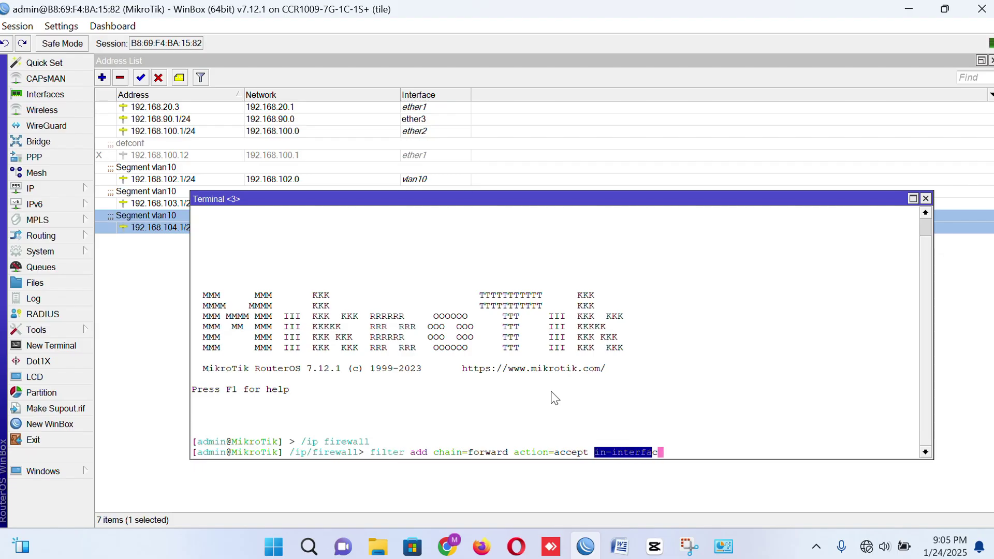
text(e=)
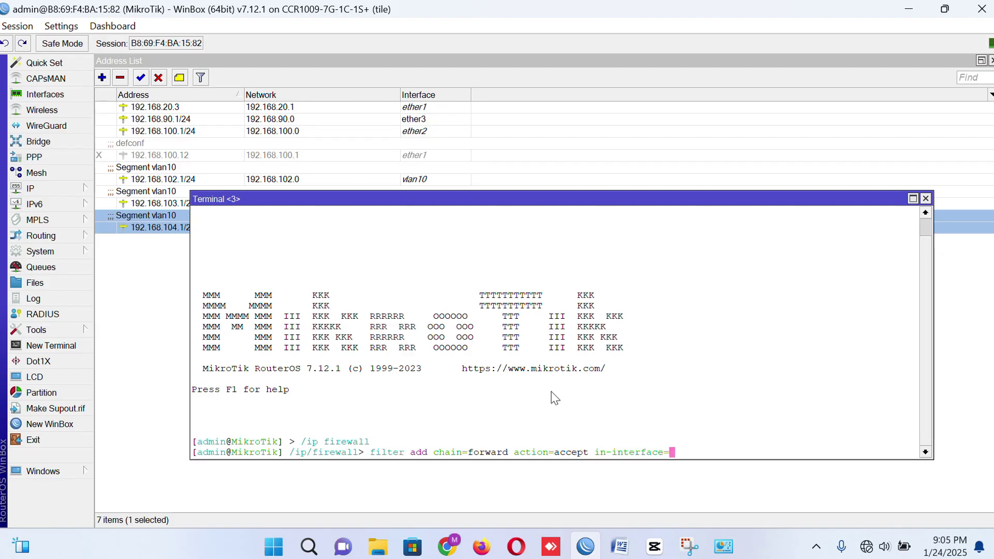
text(vlan)
text(10 out)
text(-interface)
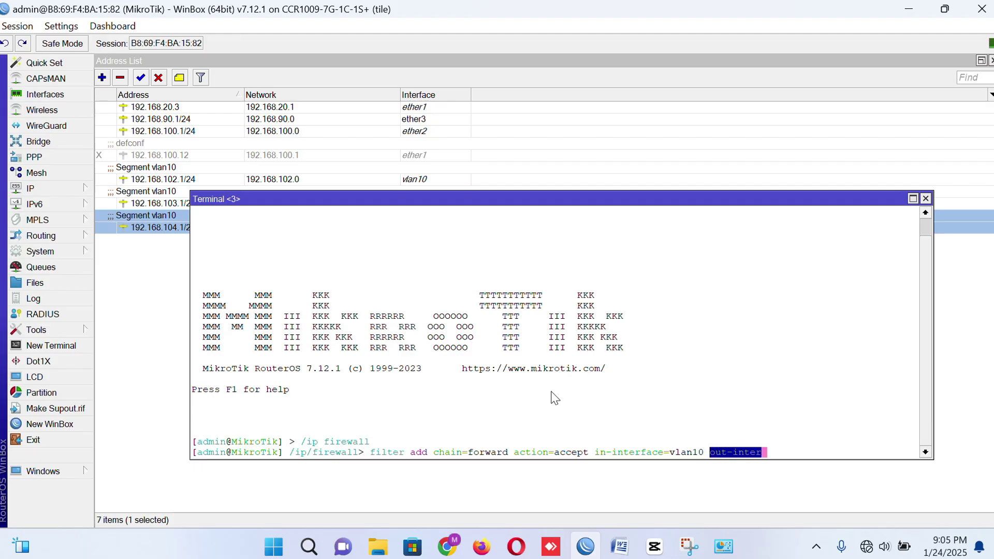
text(=)
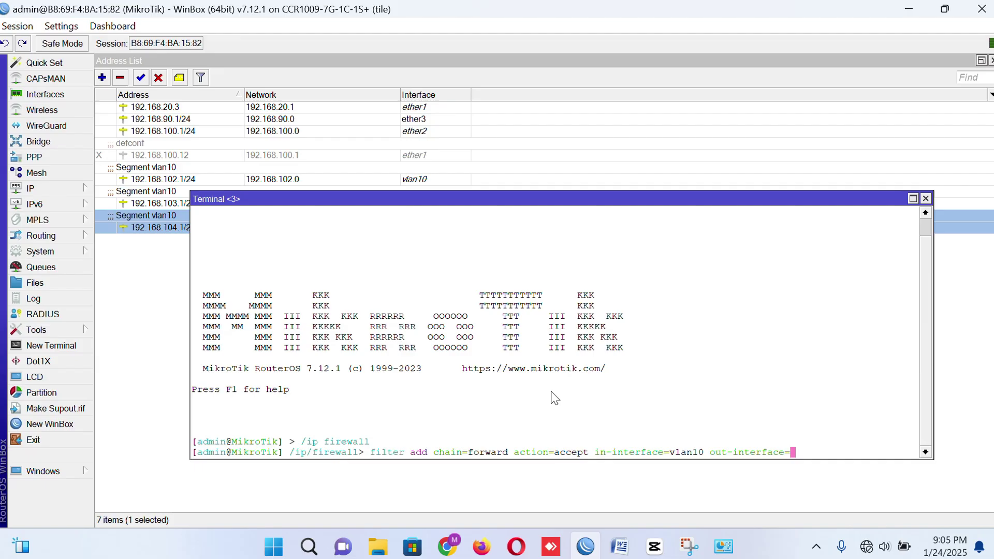
text(vlan10)
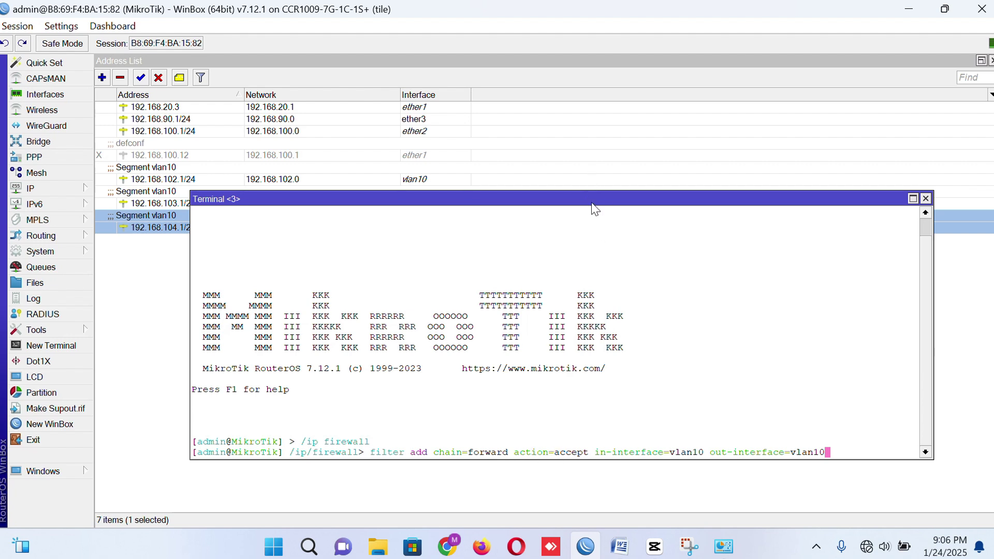
drag(592, 200, 590, 100)
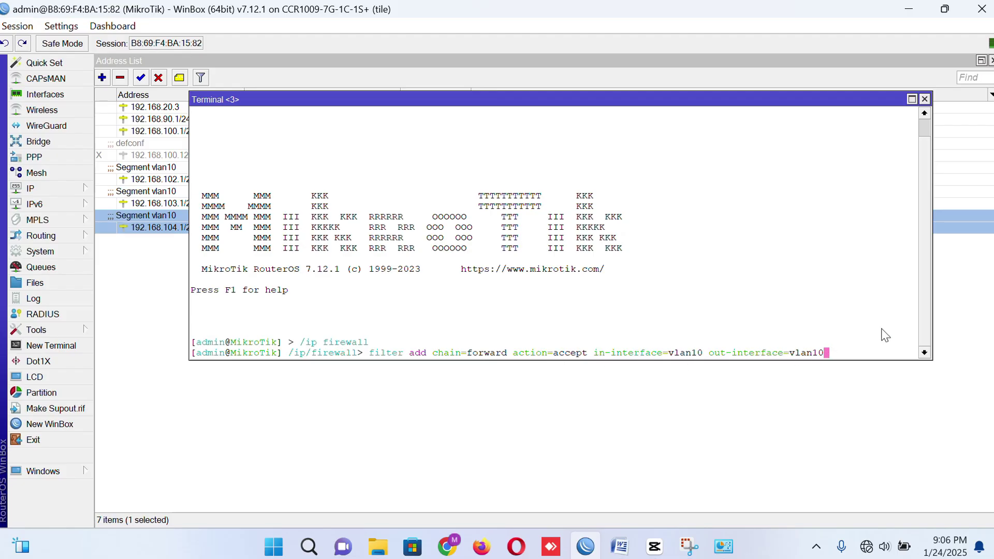
key(Return)
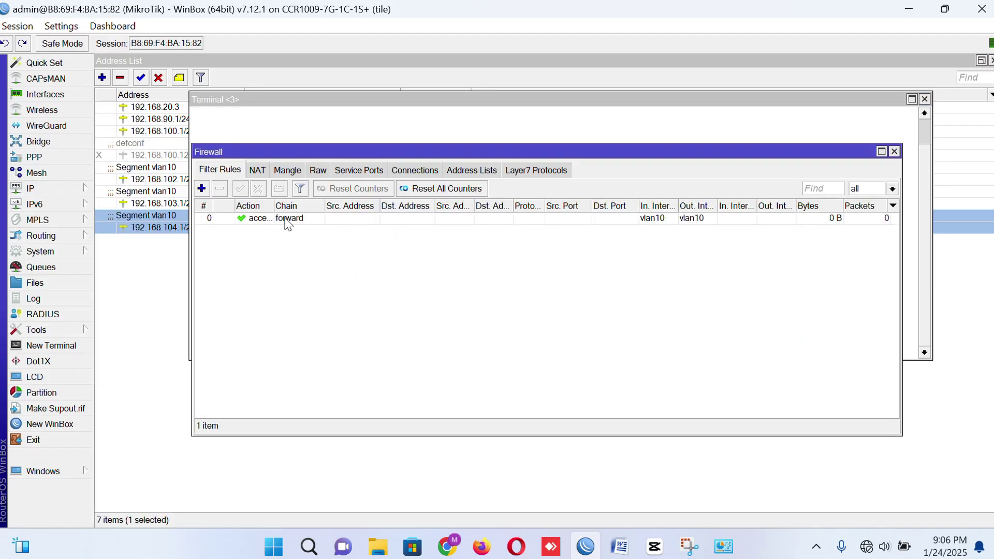
Give filter rule 0 the comment "Vlan10 Accept"
click(289, 219)
double_click(289, 219)
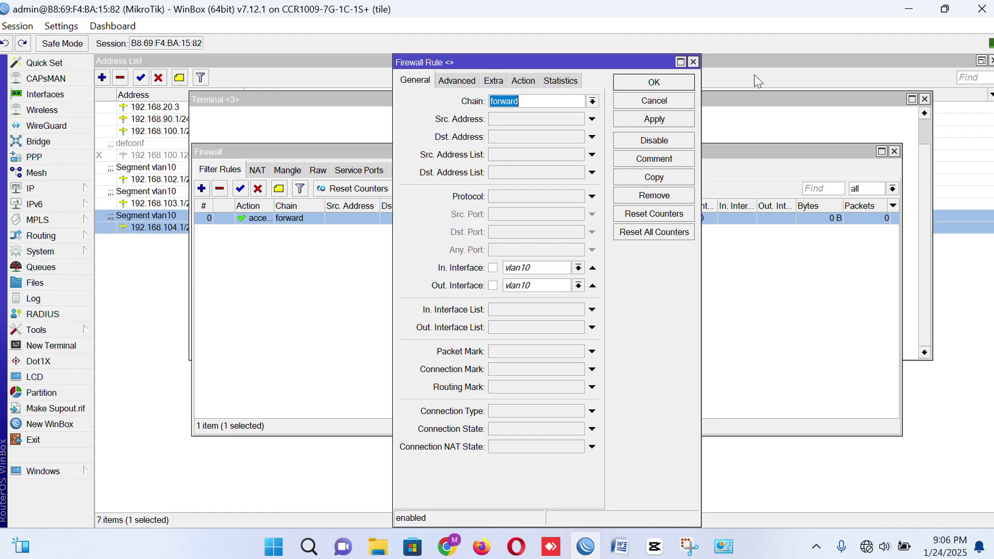
click(654, 159)
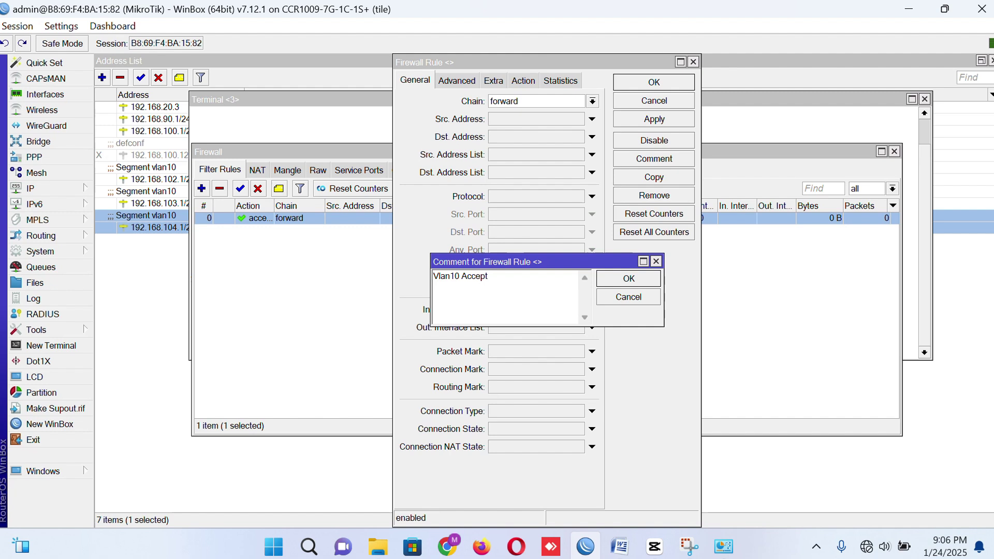
click(628, 278)
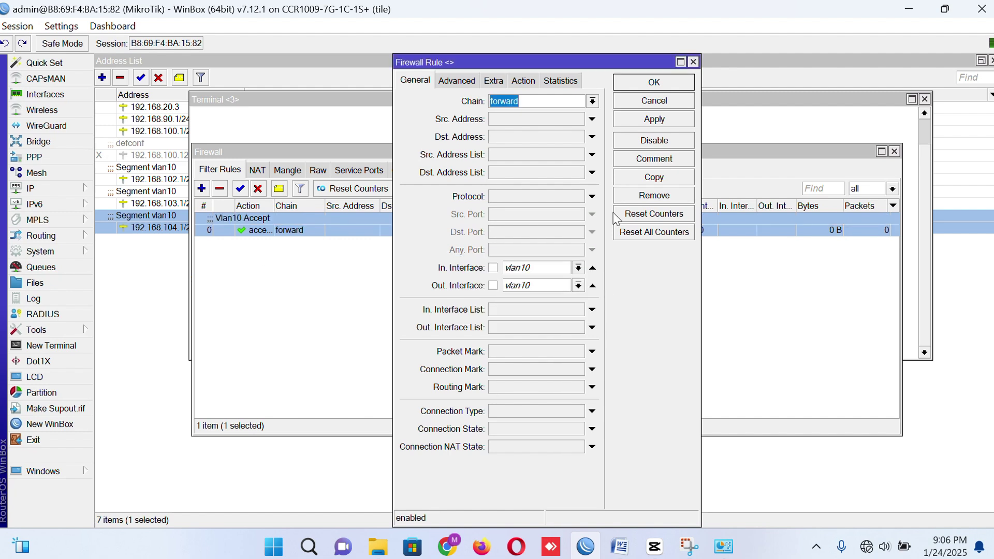
click(693, 62)
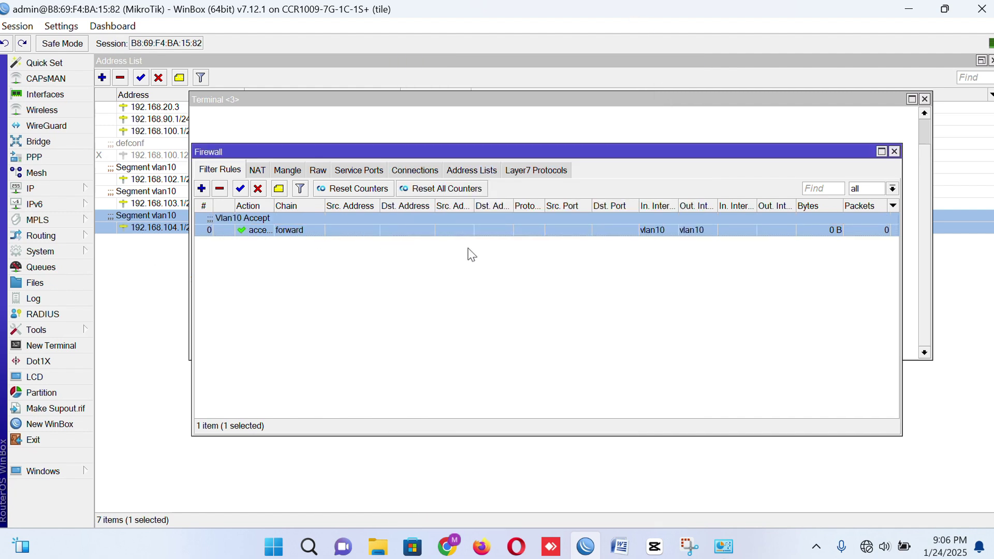
Copy rule 0 into a forward accept rule with in- and out-interface vlan20
double_click(283, 230)
click(654, 177)
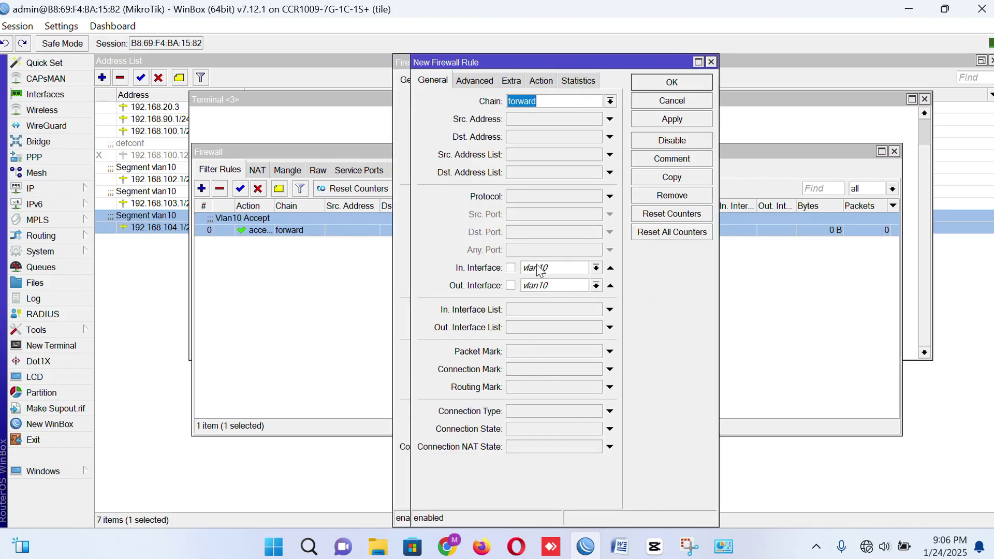
click(558, 269)
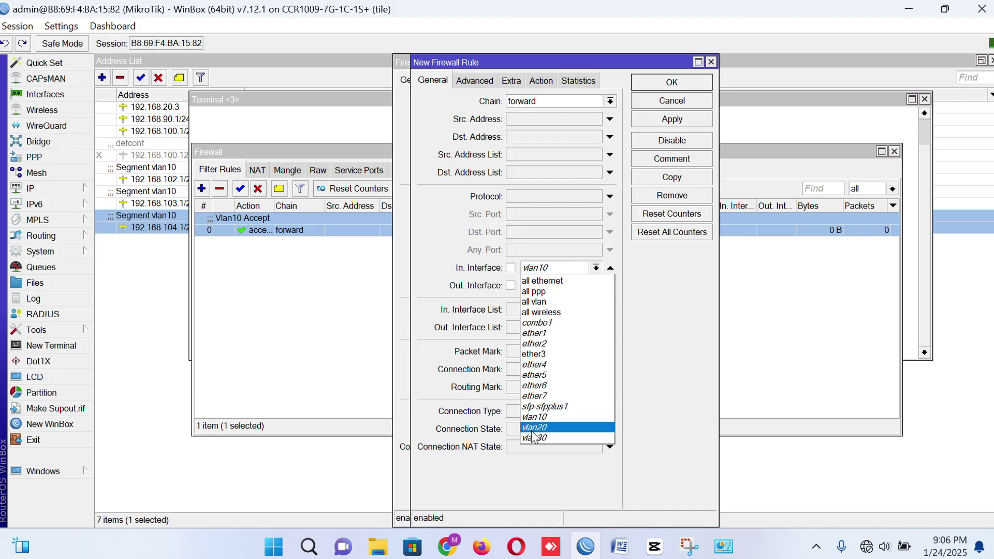
click(533, 427)
click(548, 286)
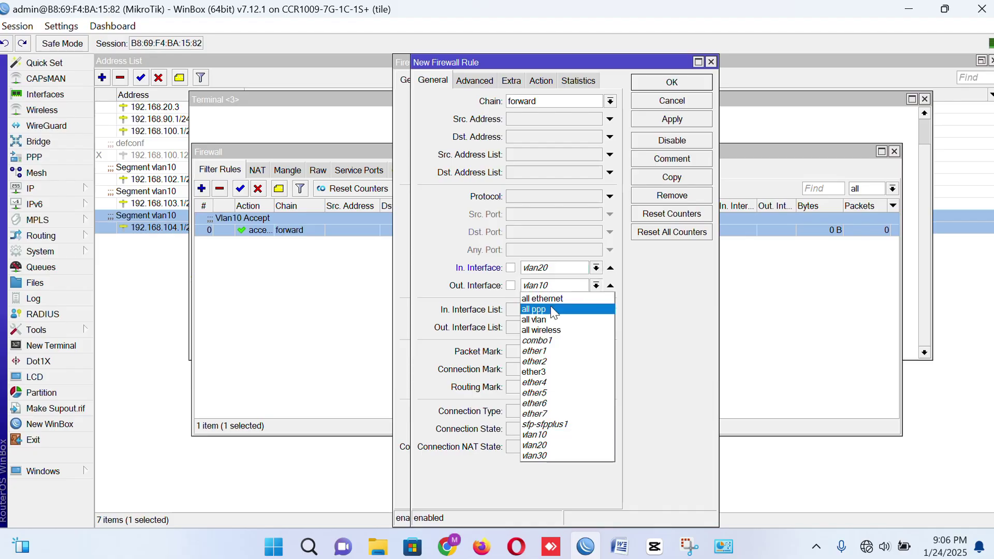
click(547, 446)
click(541, 81)
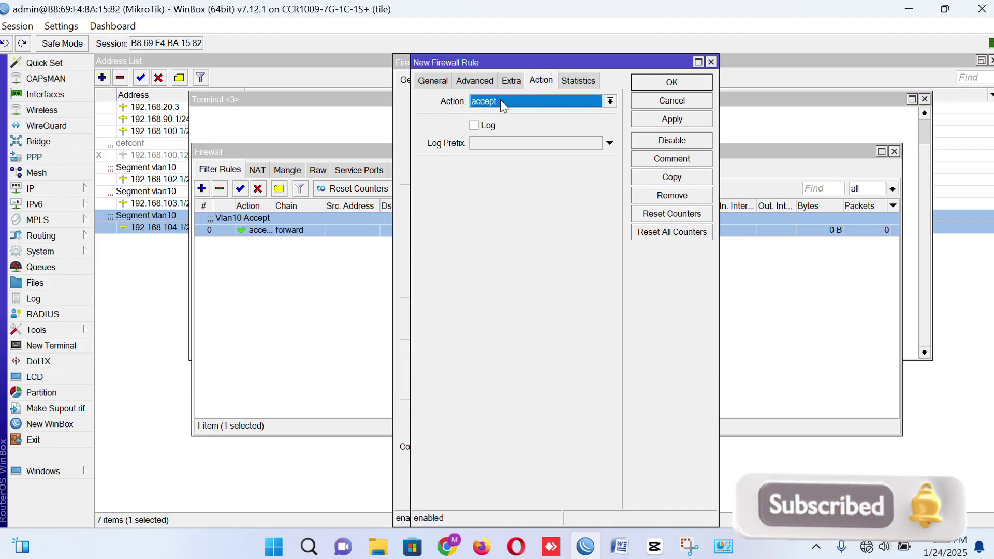
click(674, 85)
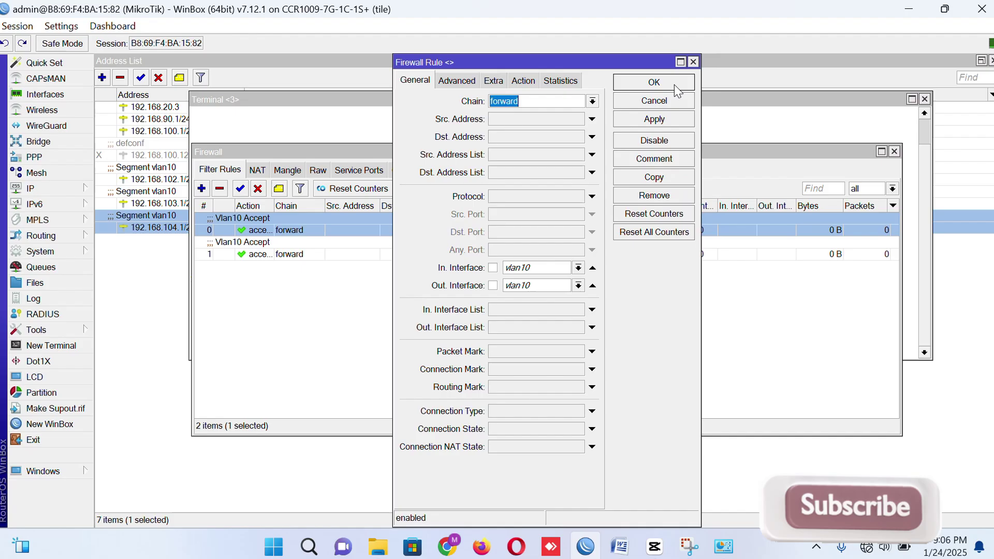
Copy rule 0 again into a forward accept rule with in- and out-interface vlan30
click(658, 178)
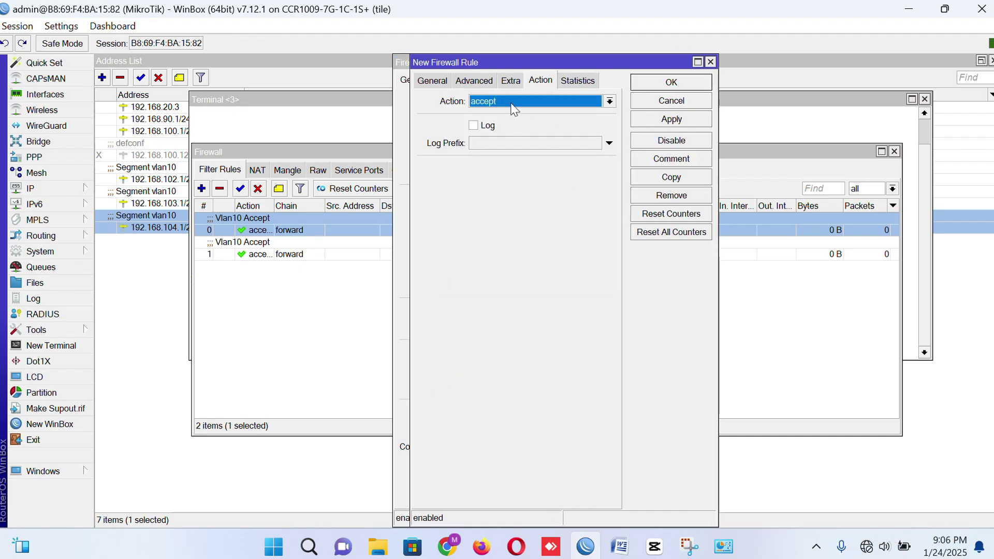
click(431, 81)
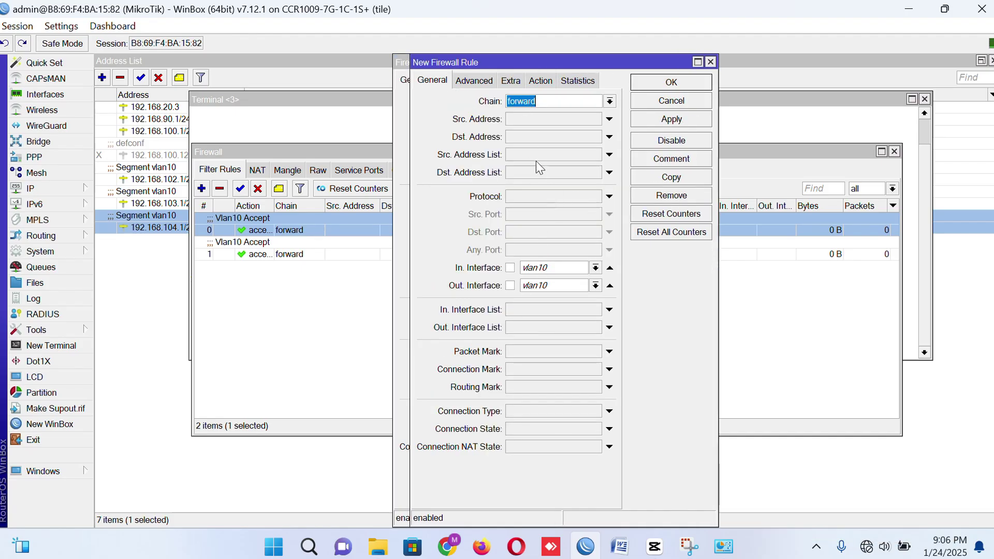
click(558, 270)
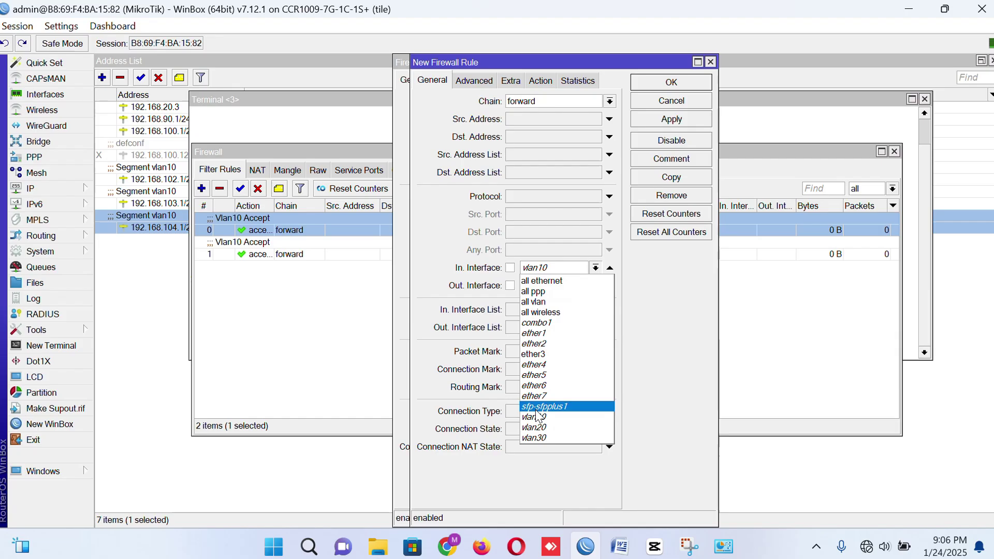
click(536, 440)
click(558, 286)
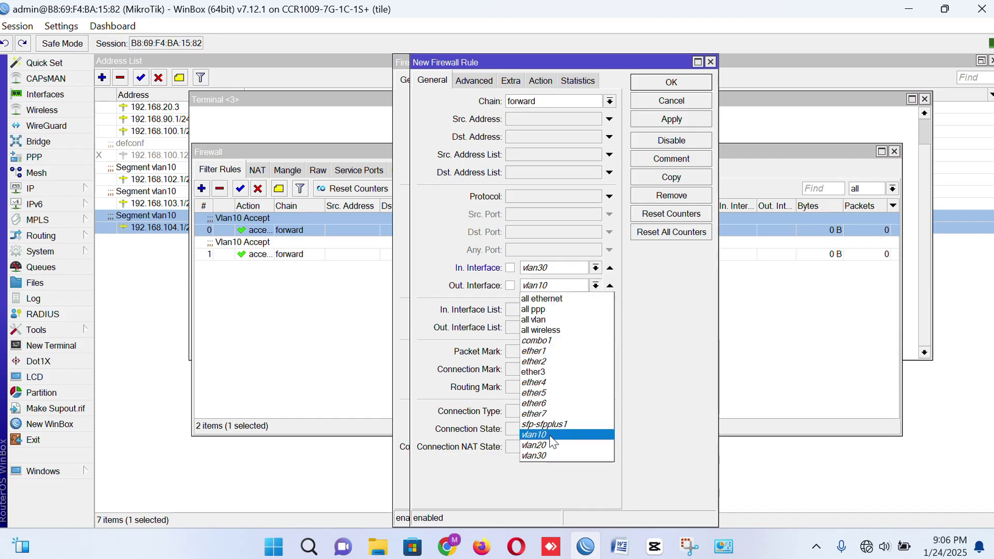
click(545, 456)
click(540, 80)
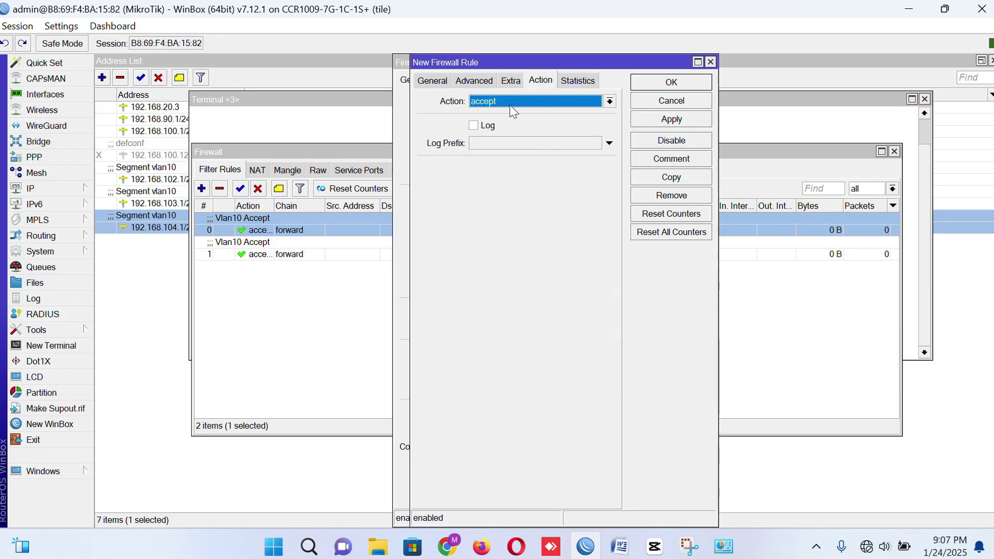
click(680, 84)
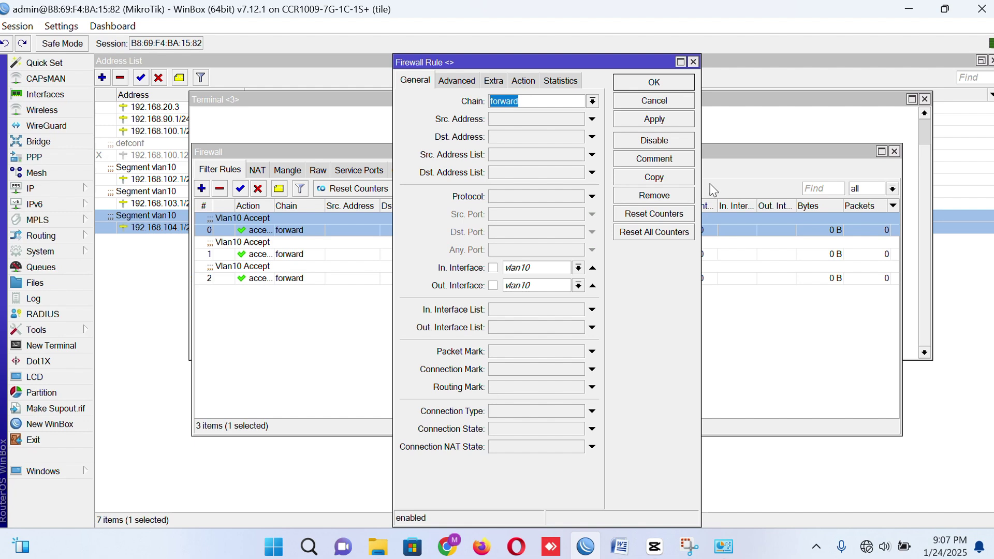
click(654, 82)
double_click(657, 254)
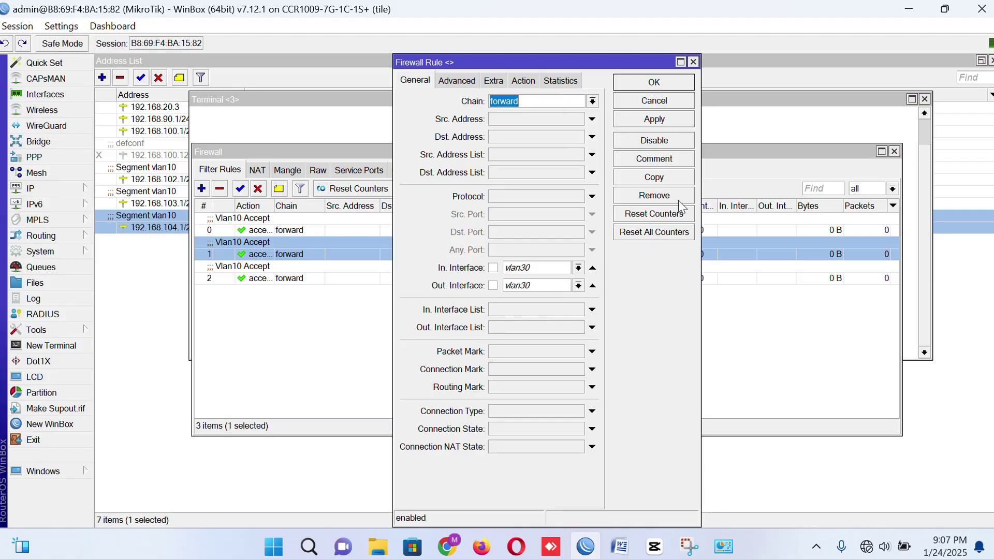
Change the vlan30 rule's comment to "Vlan30 Accept"
click(655, 161)
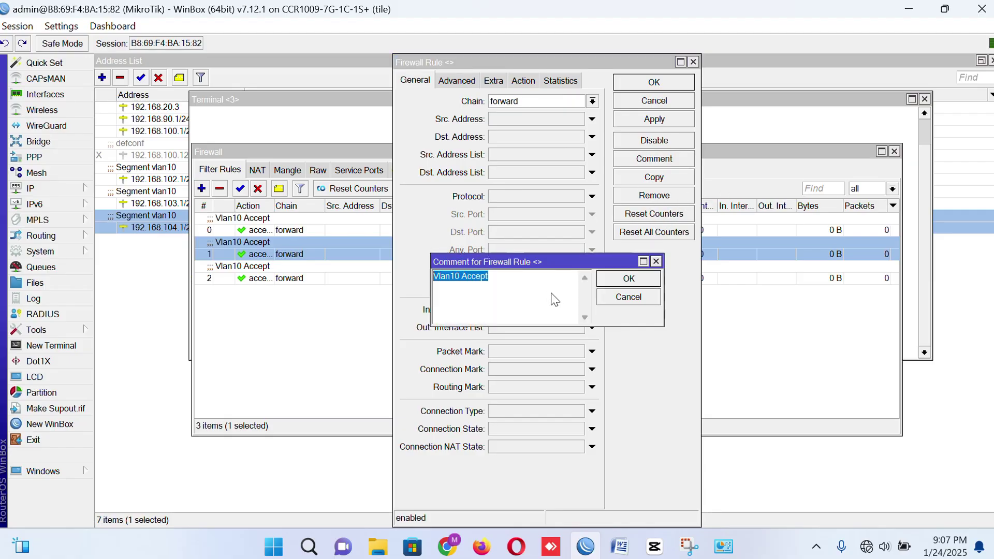
click(555, 300)
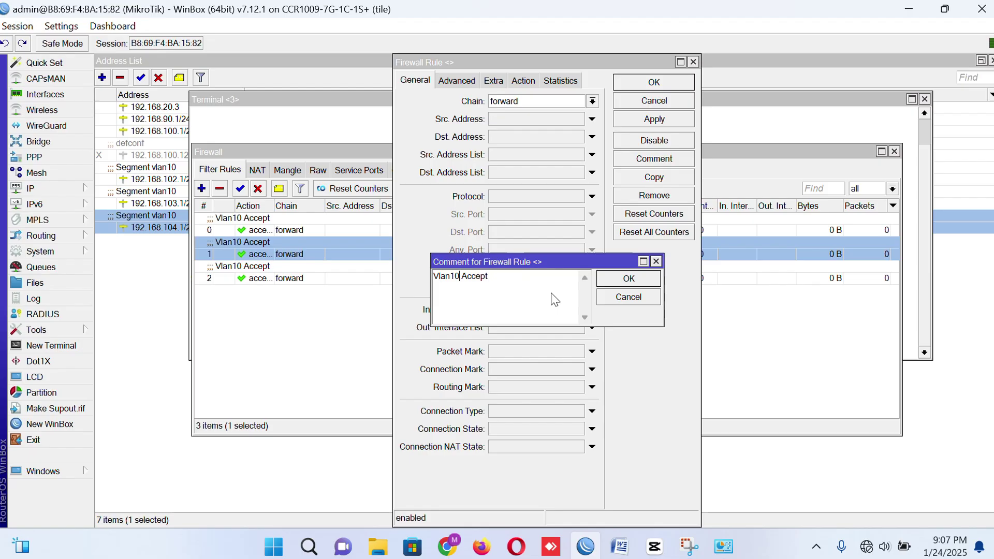
key(BackSpace)
text(3)
click(628, 279)
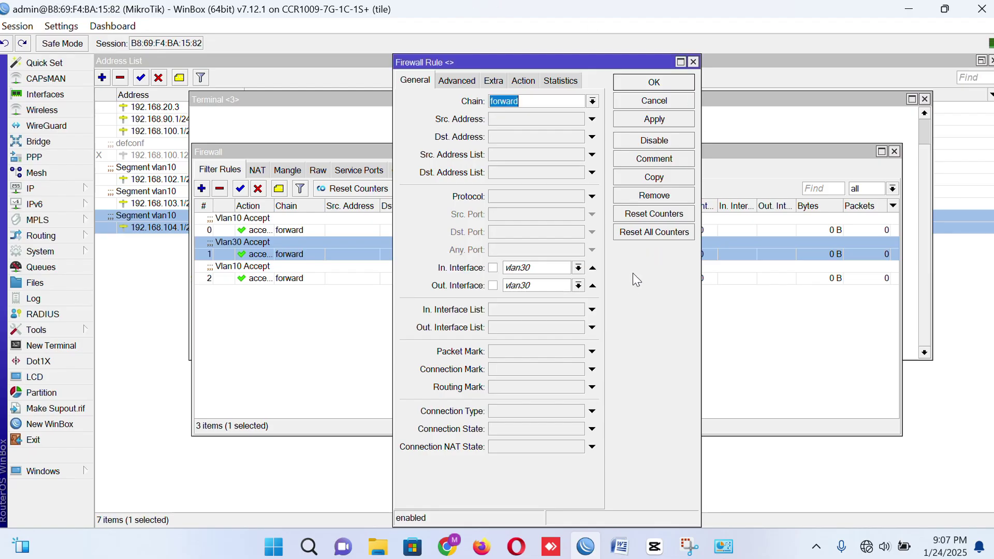
click(653, 82)
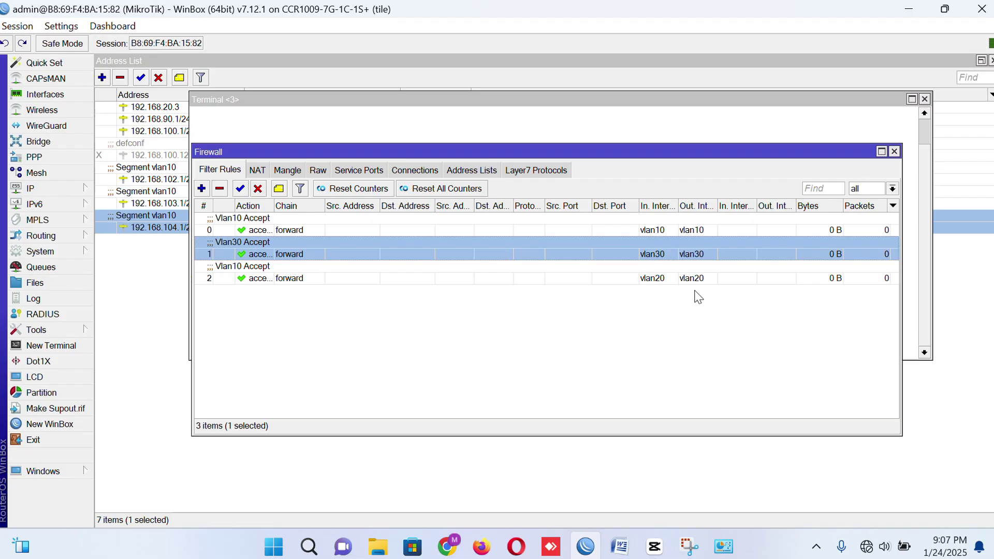
Edit the third rule's comment to "Vlan30 Accept", discarding an accidental copy of the rule
double_click(259, 274)
click(660, 180)
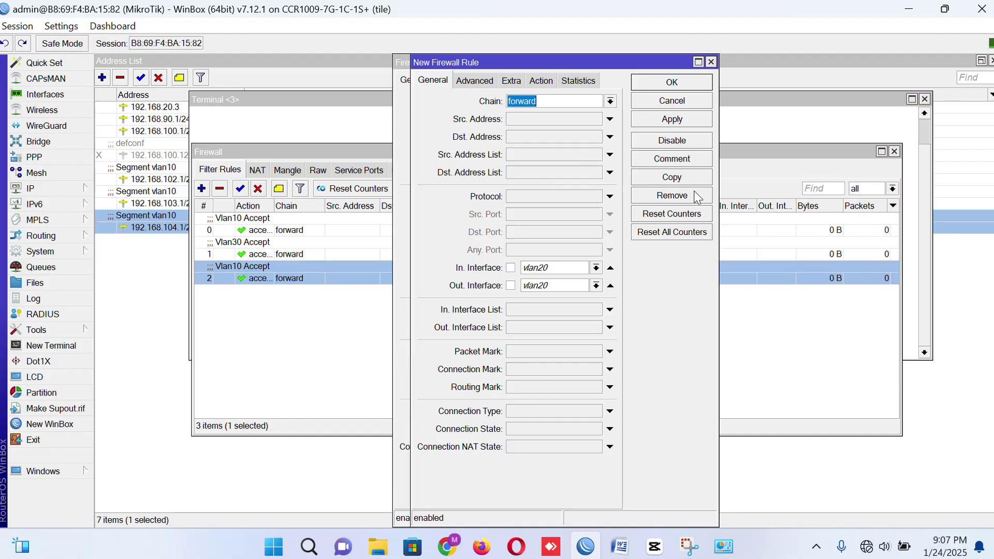
click(711, 62)
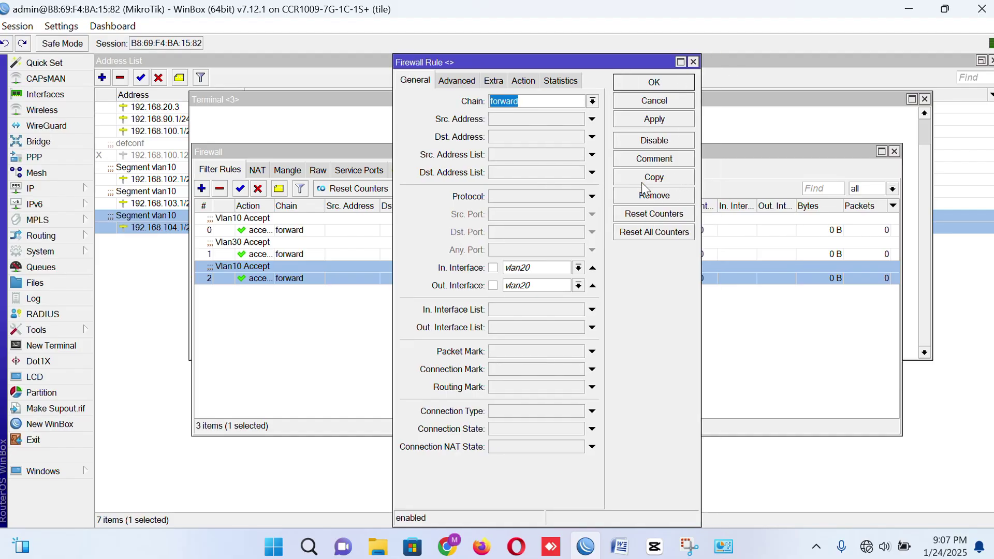
click(658, 161)
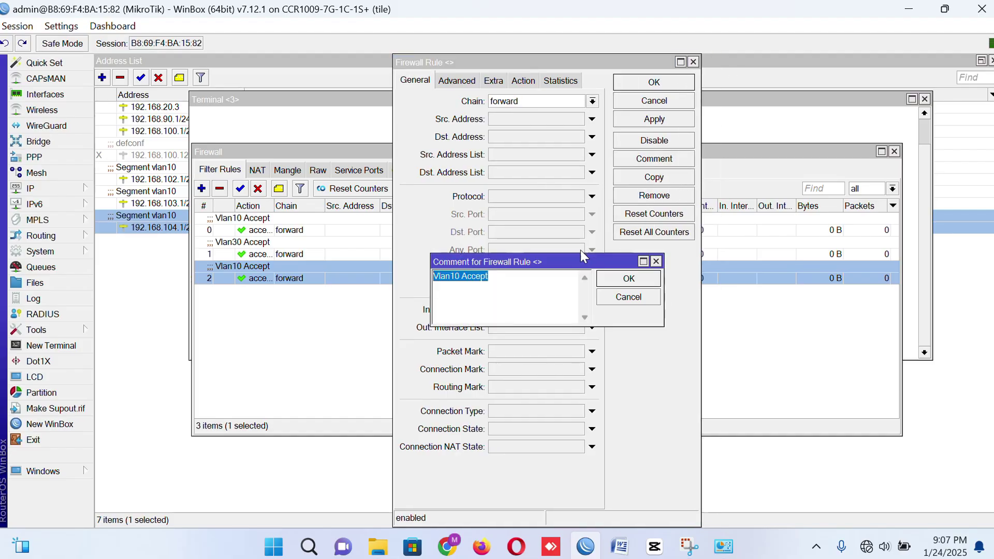
click(456, 276)
key(BackSpace)
text(3)
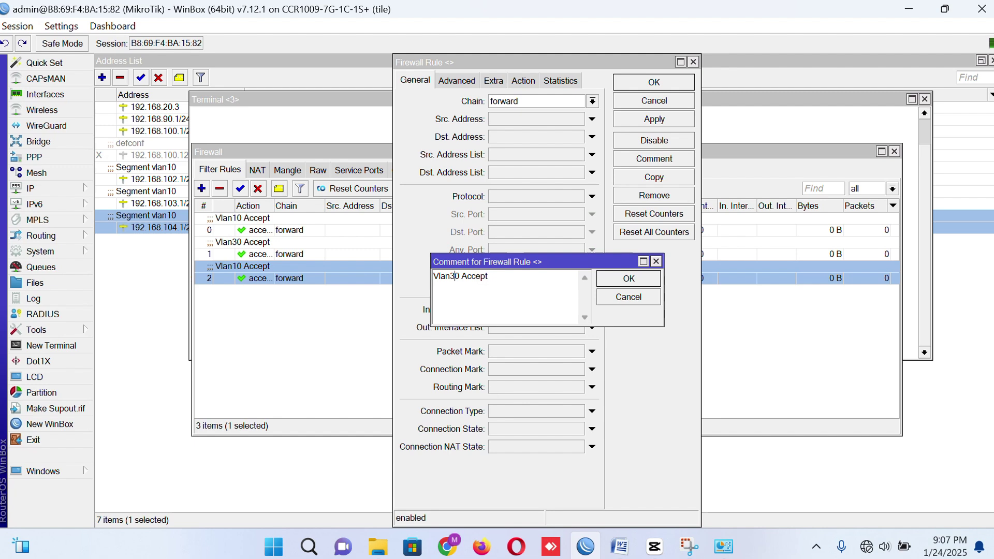
click(635, 280)
click(663, 86)
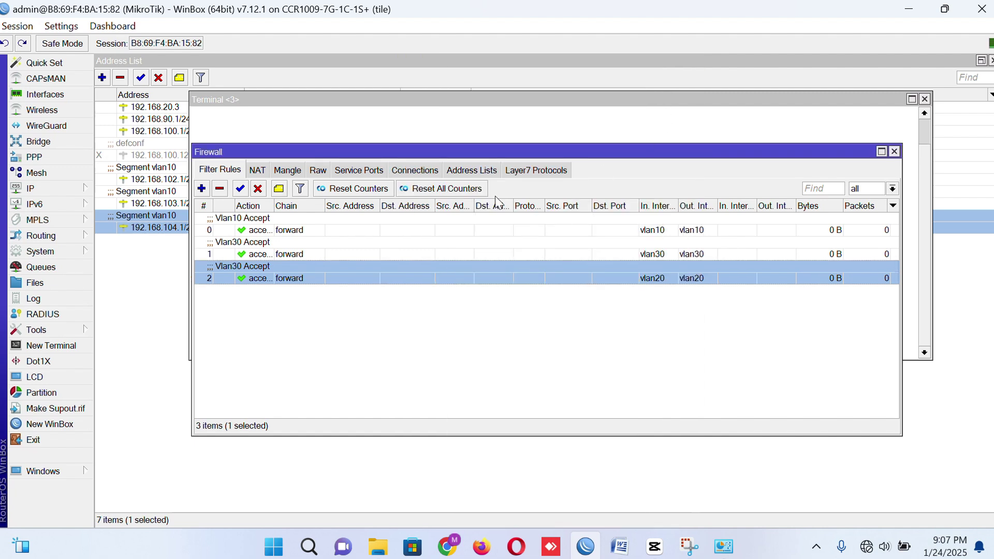
Check the vlan30 rule, then correct the vlan20 rule's comment to "Vlan20 Accept"
click(247, 218)
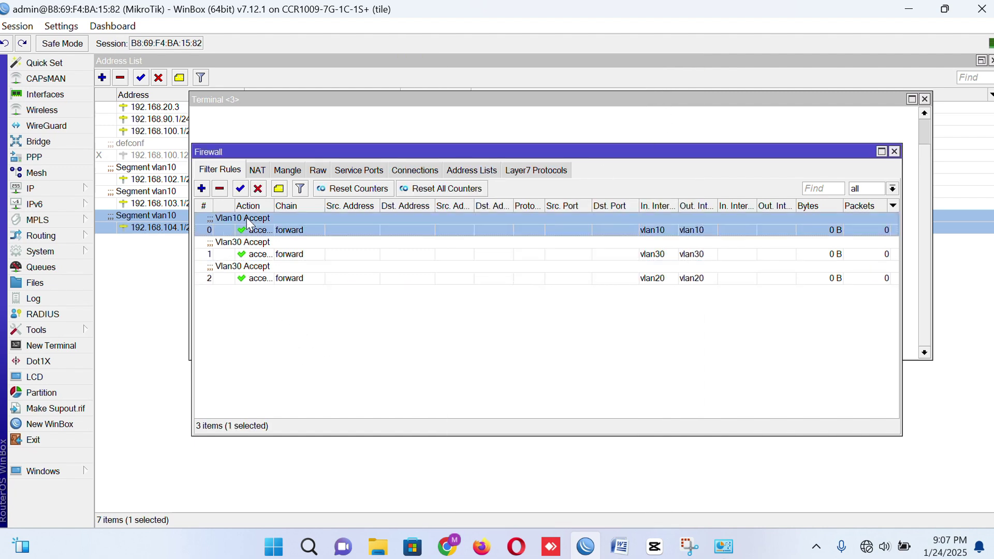
double_click(260, 254)
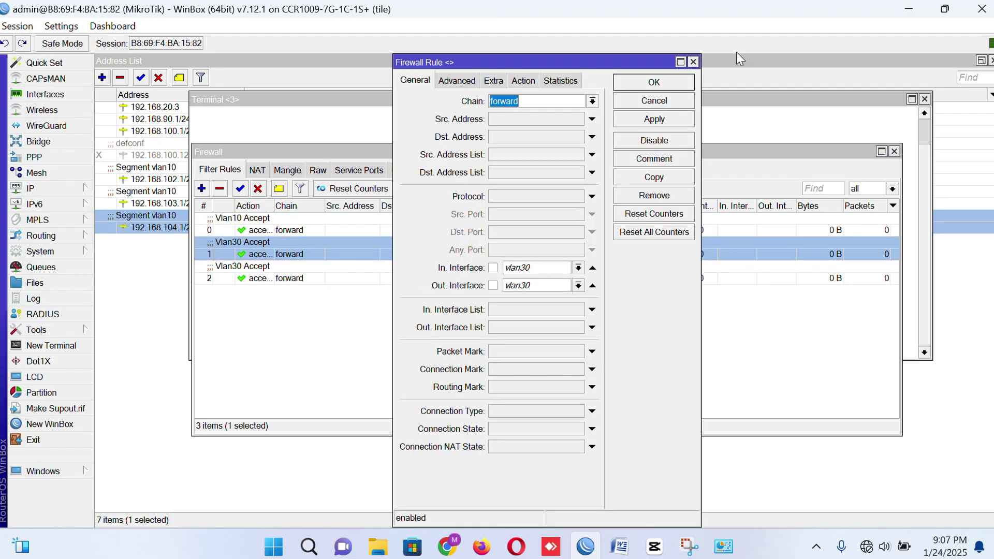
click(654, 82)
double_click(254, 277)
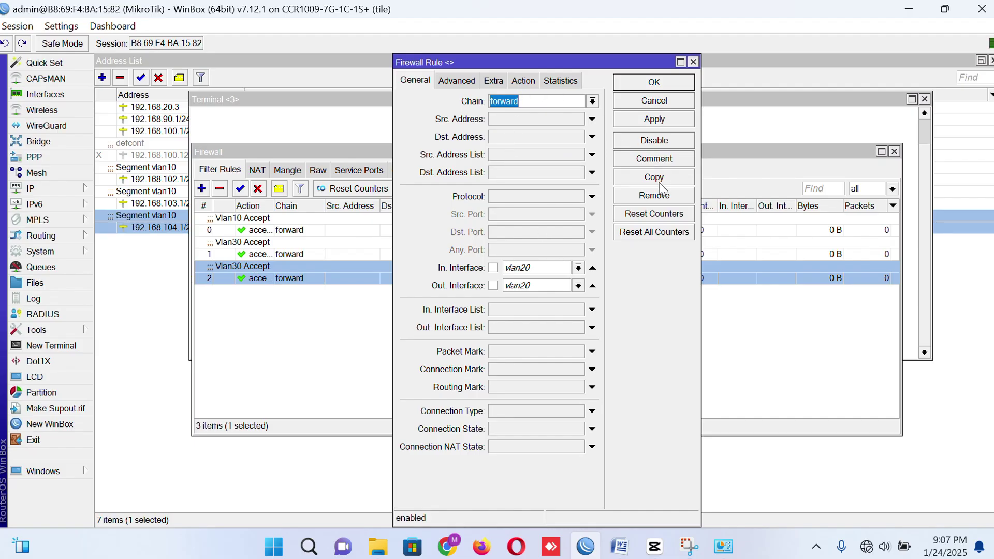
click(653, 158)
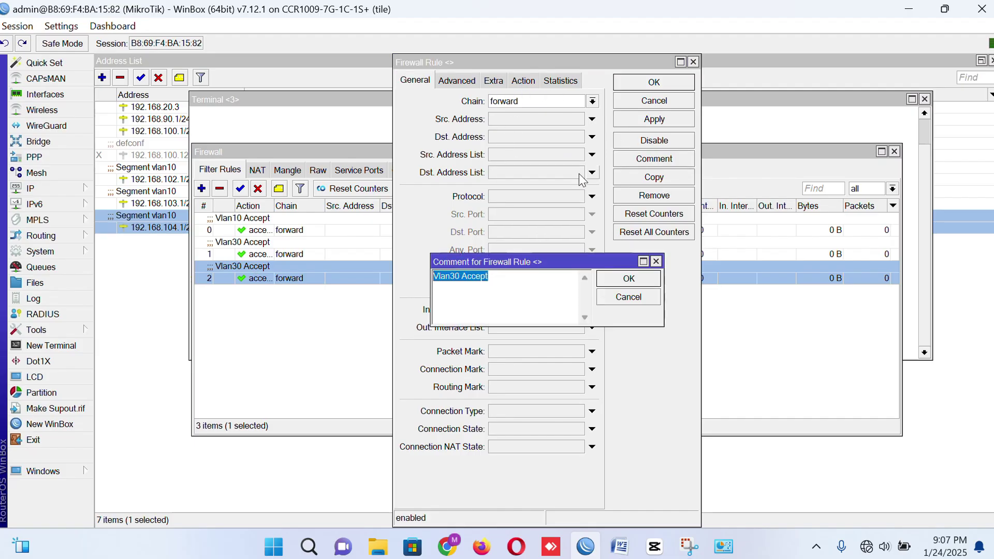
click(456, 284)
key(BackSpace)
text(2)
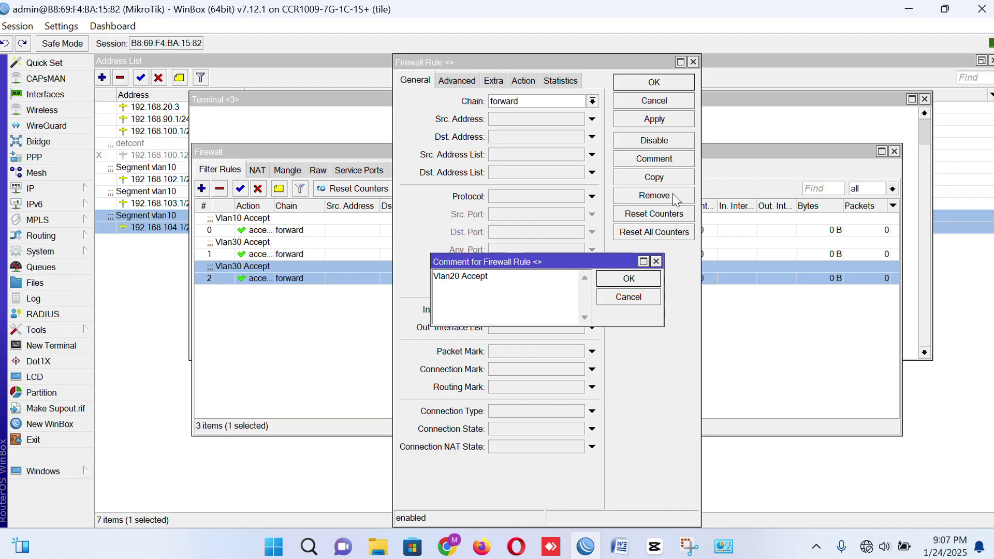
click(630, 274)
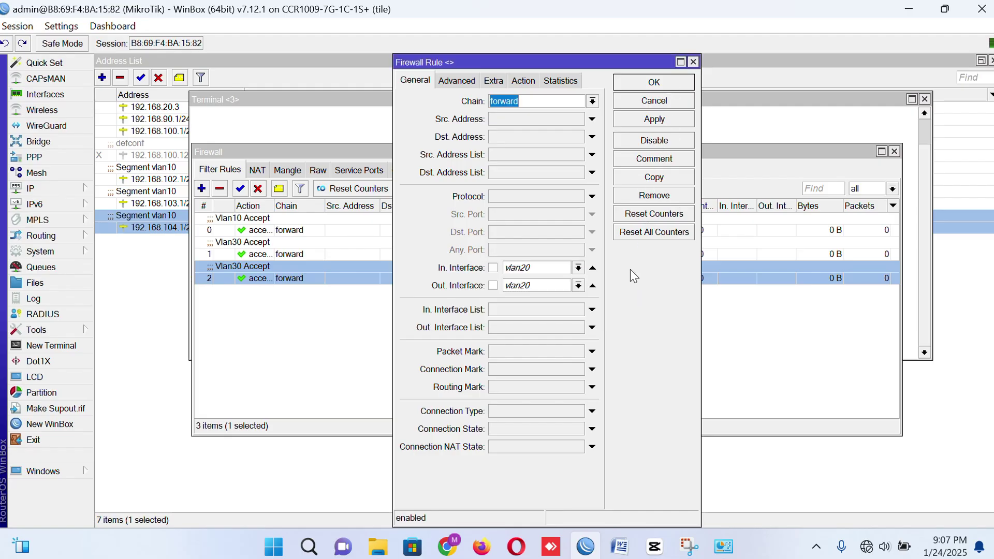
click(653, 86)
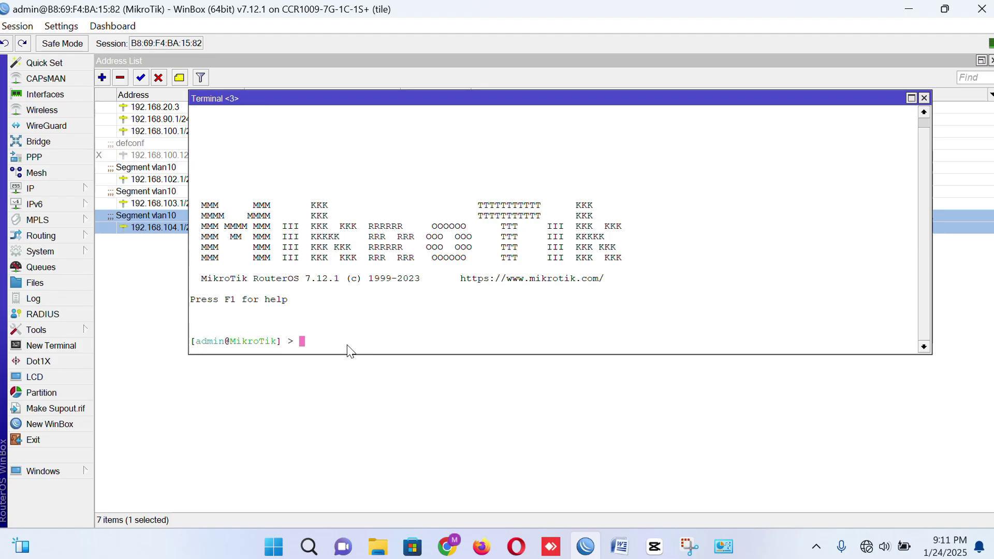
Paste and run the forward drop command blocking vlan10 to vlan20 in the Terminal, then close it
right_click(345, 340)
click(387, 412)
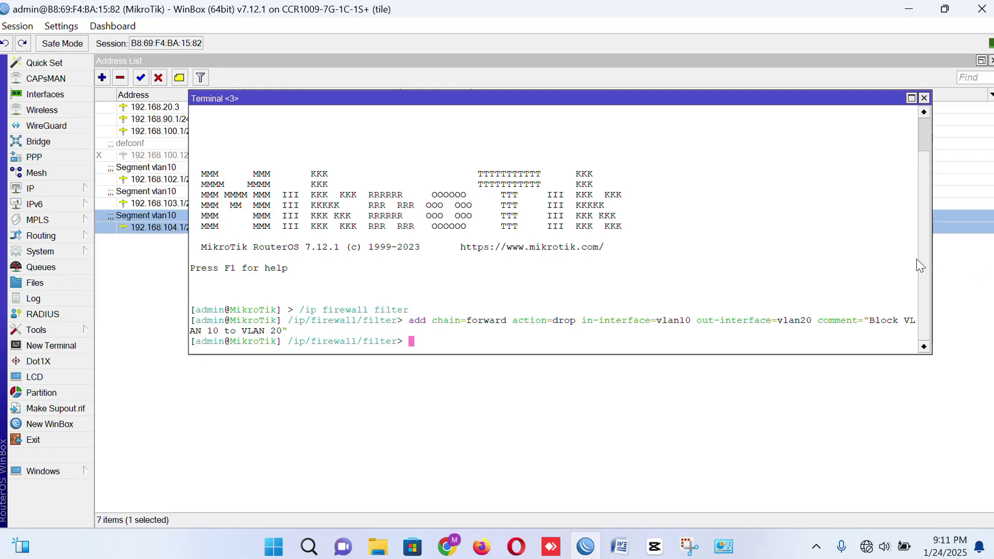
drag(932, 264, 984, 265)
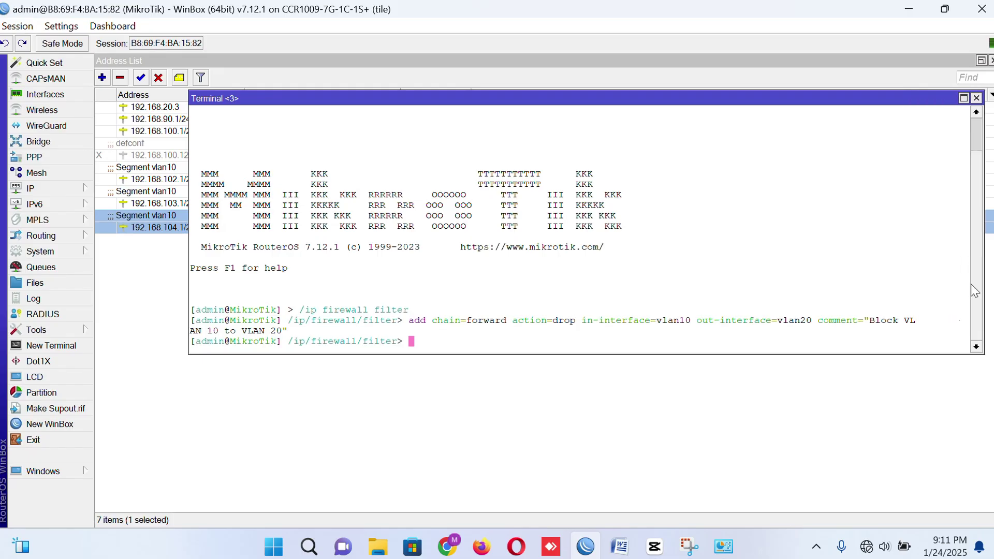
click(975, 97)
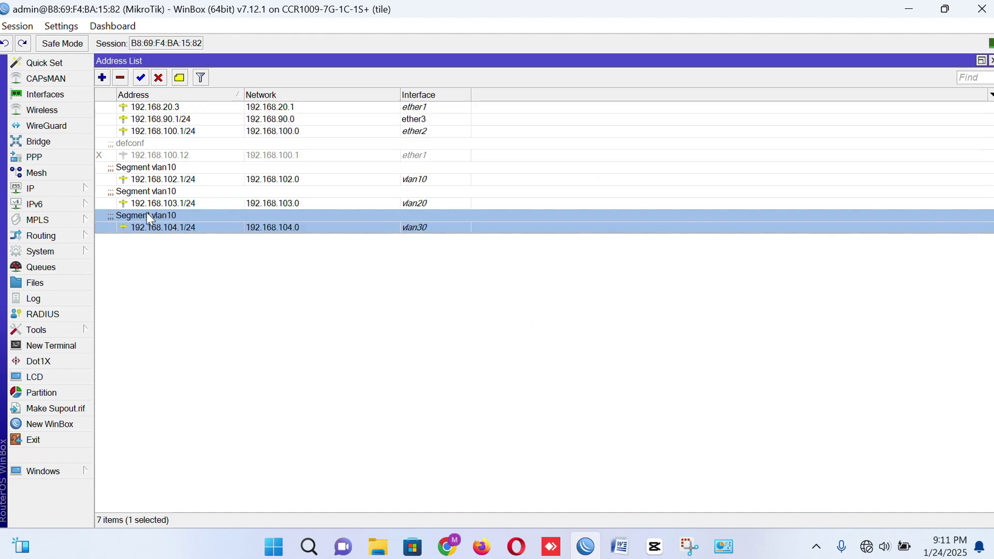
In IP > Firewall, review the Block VLAN 10 to VLAN 20 drop rule and copy it as a new rule
click(60, 191)
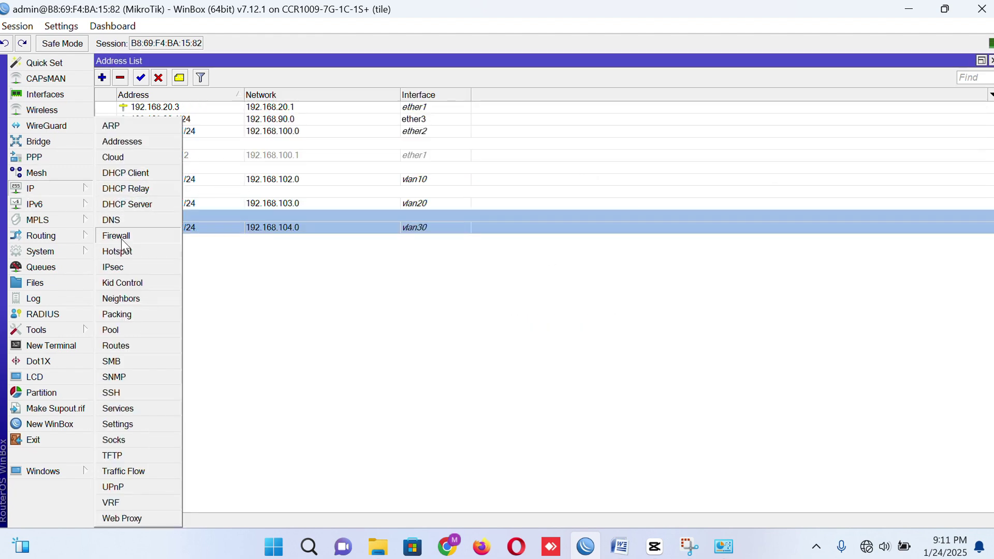
click(121, 236)
double_click(290, 302)
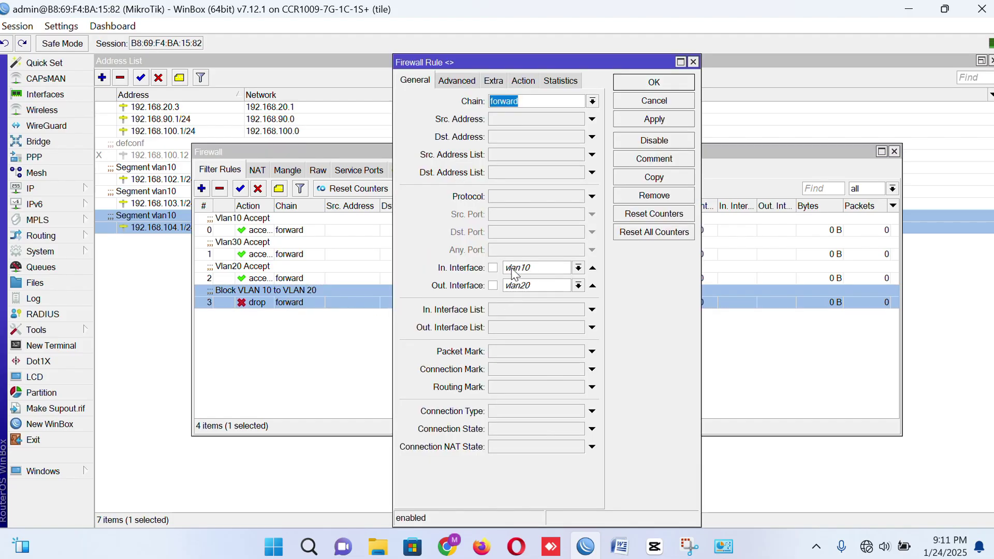
click(523, 81)
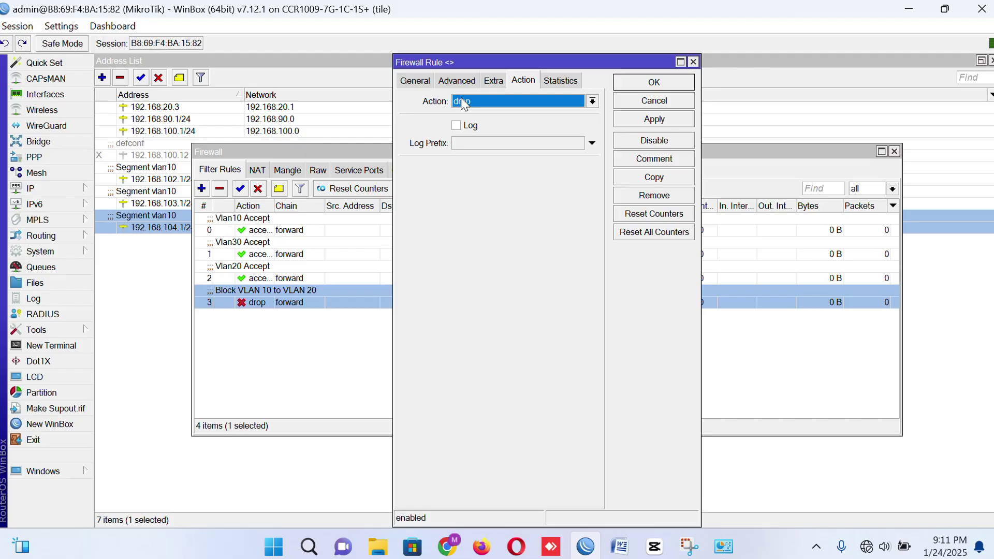
click(418, 85)
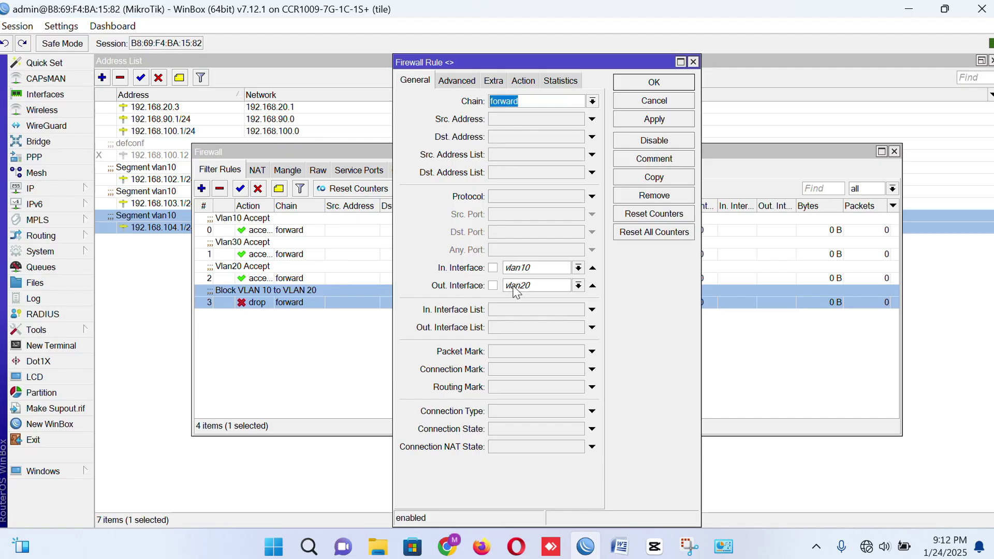
click(693, 61)
double_click(292, 302)
click(653, 178)
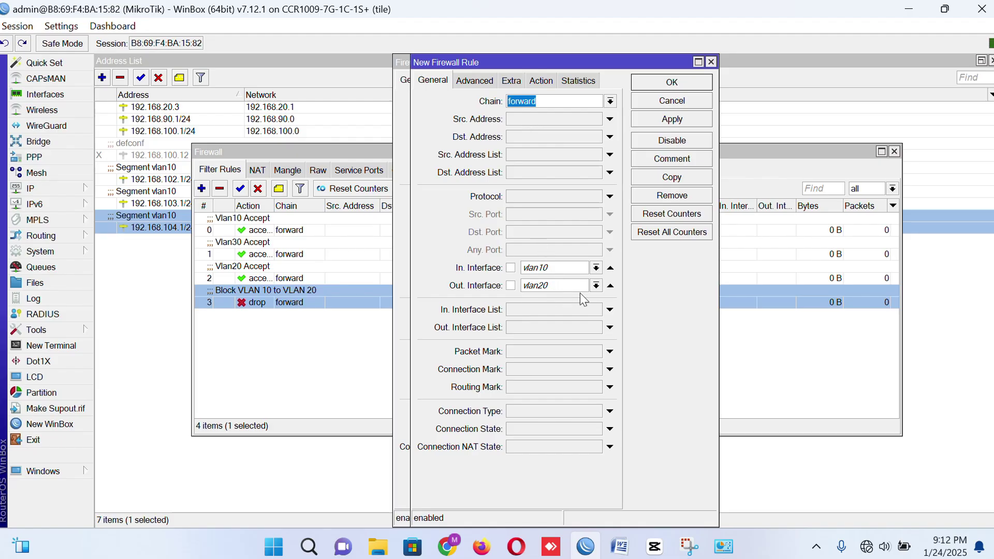
Set the copied rule's out-interface to vlan30, keep action drop, and add it as rule 4
click(596, 286)
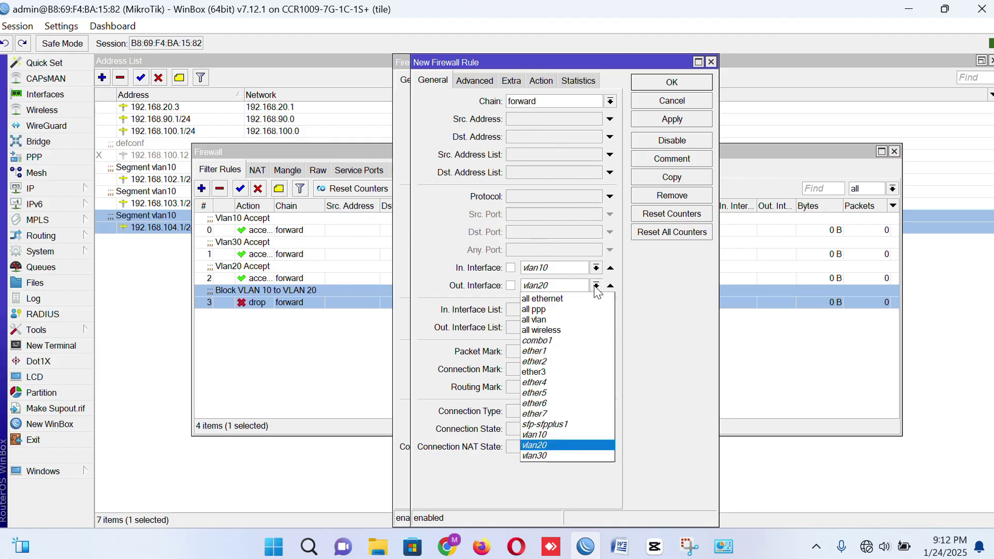
click(548, 456)
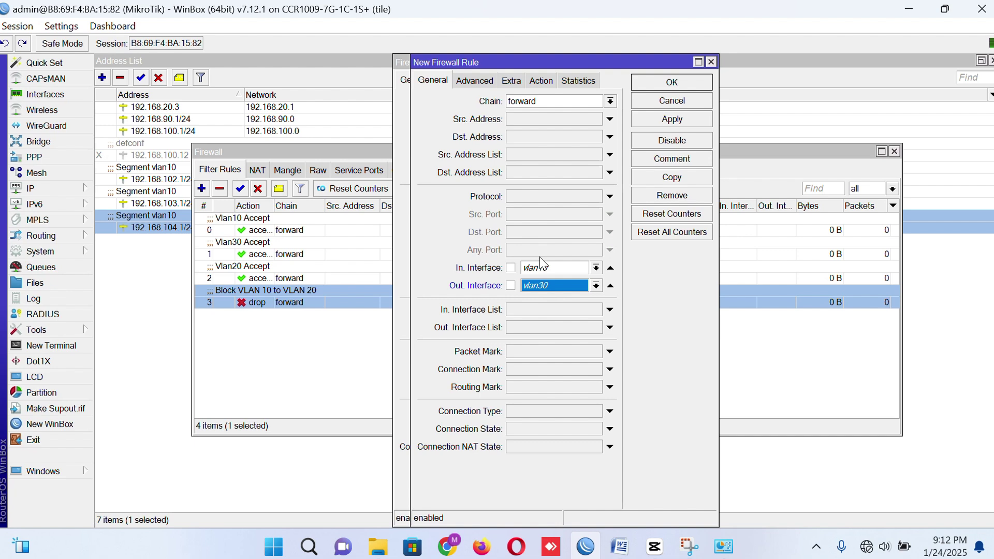
click(540, 82)
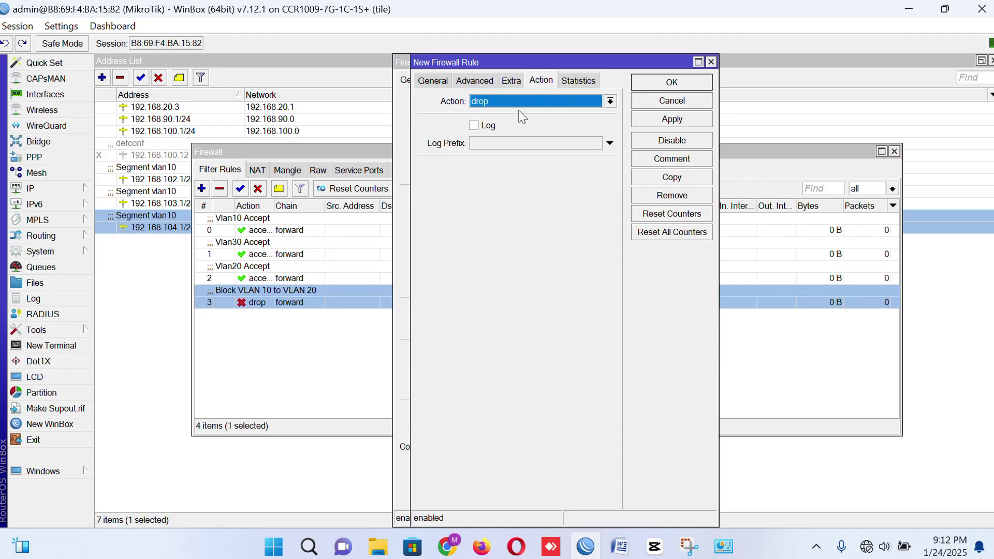
click(668, 117)
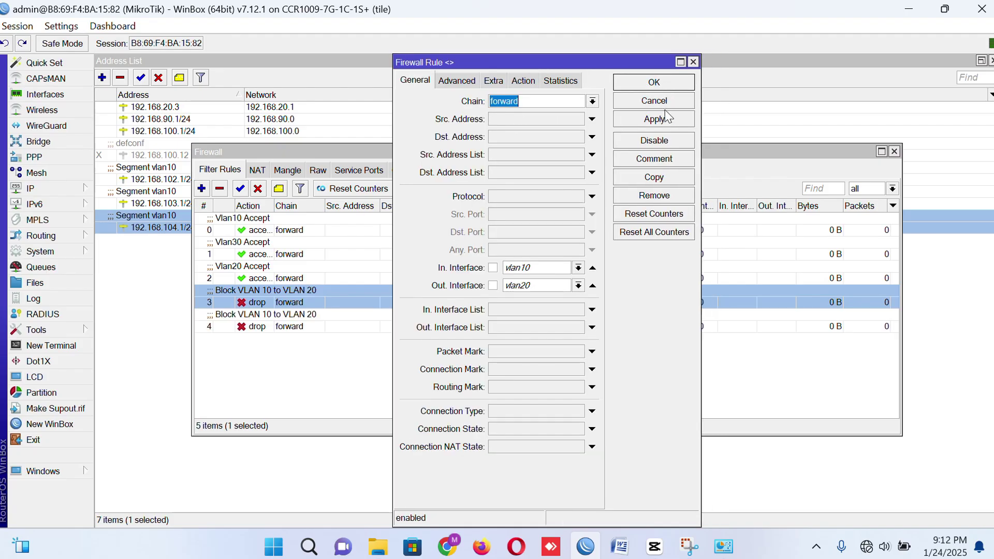
click(661, 87)
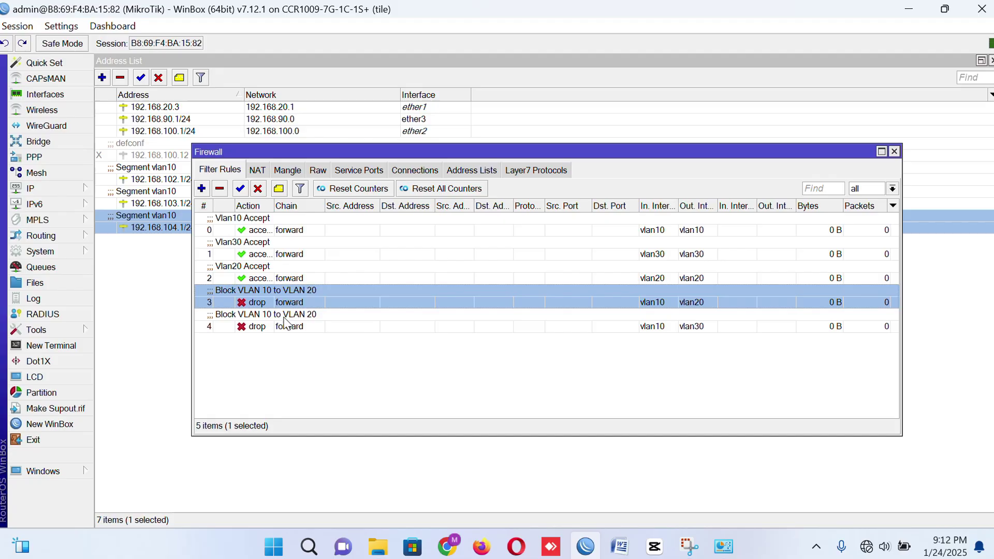
Change rule 4's comment to 'Block VLAN 30 to VLAN 20'
click(305, 330)
double_click(675, 320)
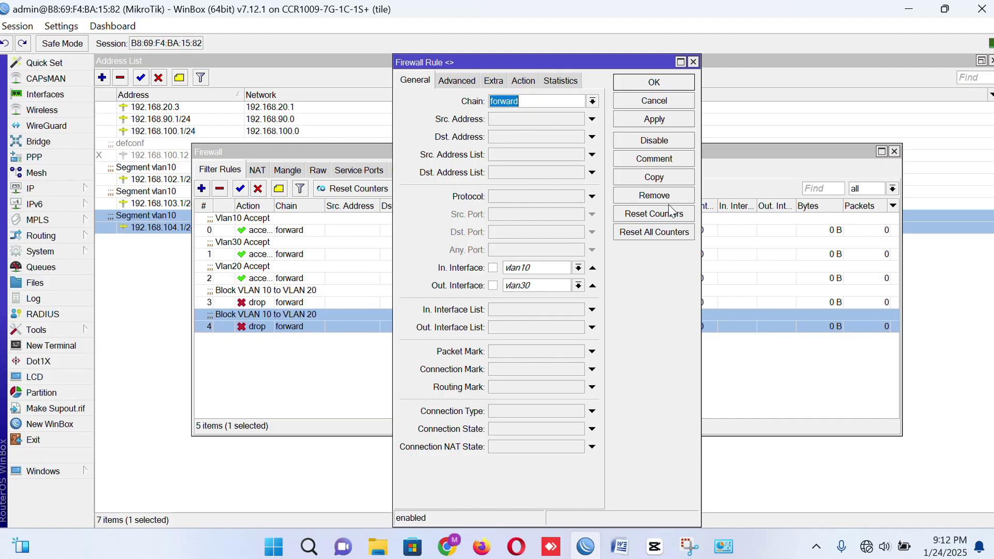
click(656, 160)
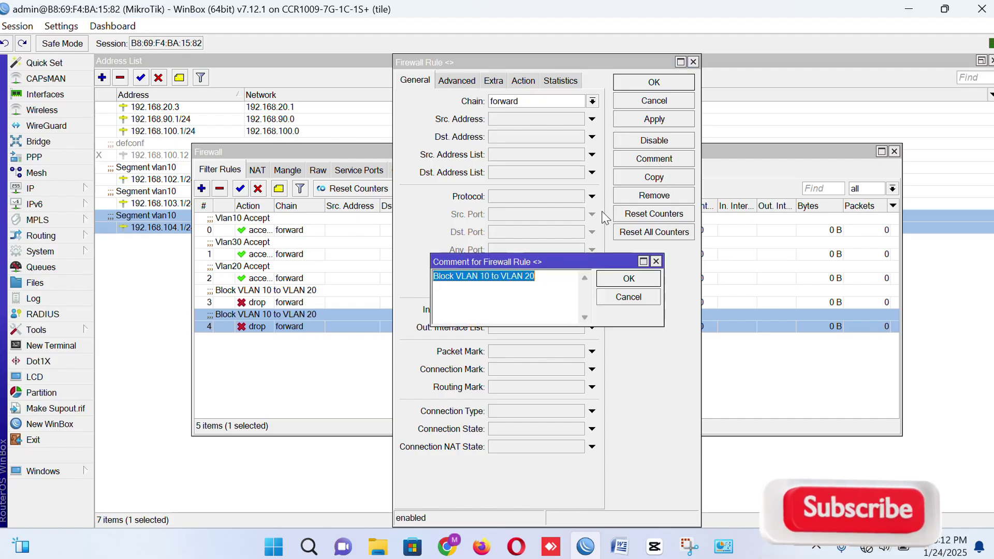
click(494, 278)
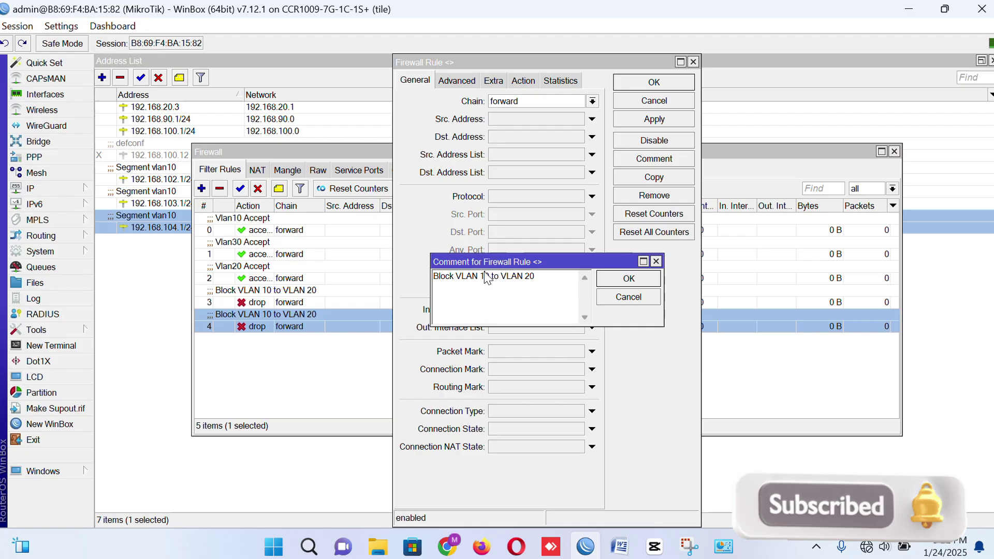
key(BackSpace)
text(3)
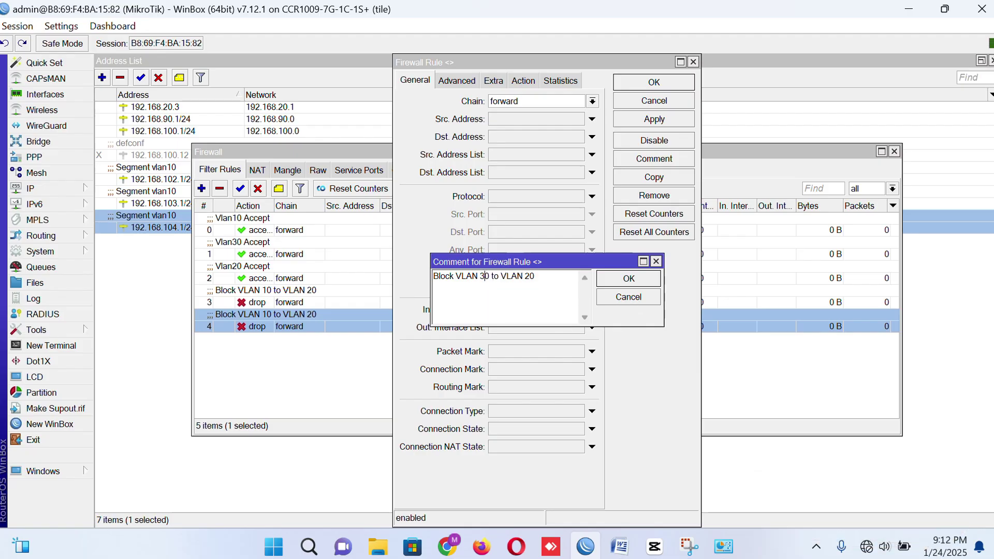
click(636, 278)
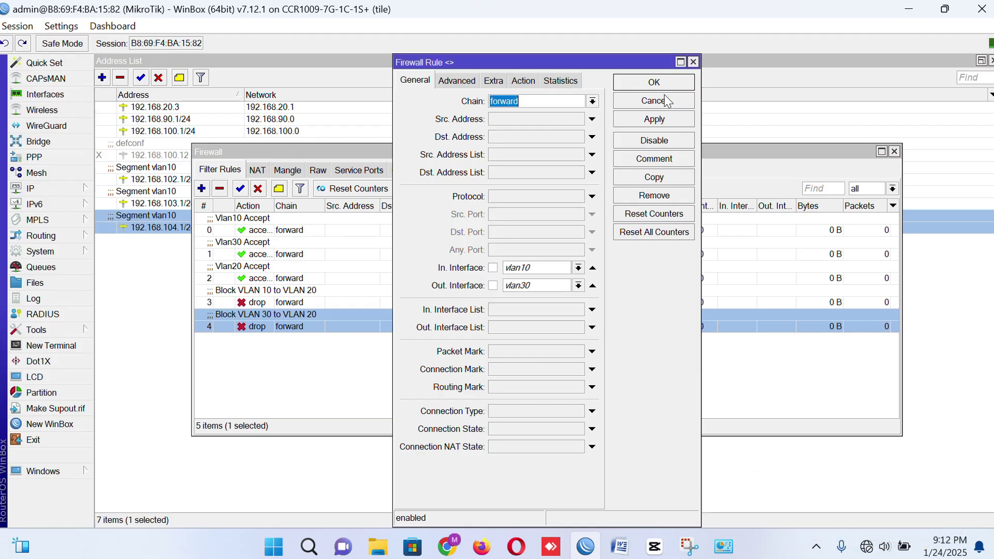
click(661, 91)
double_click(282, 325)
Copy rule 4 with in-interface vlan20 and action drop, adding it as rule 5
click(654, 181)
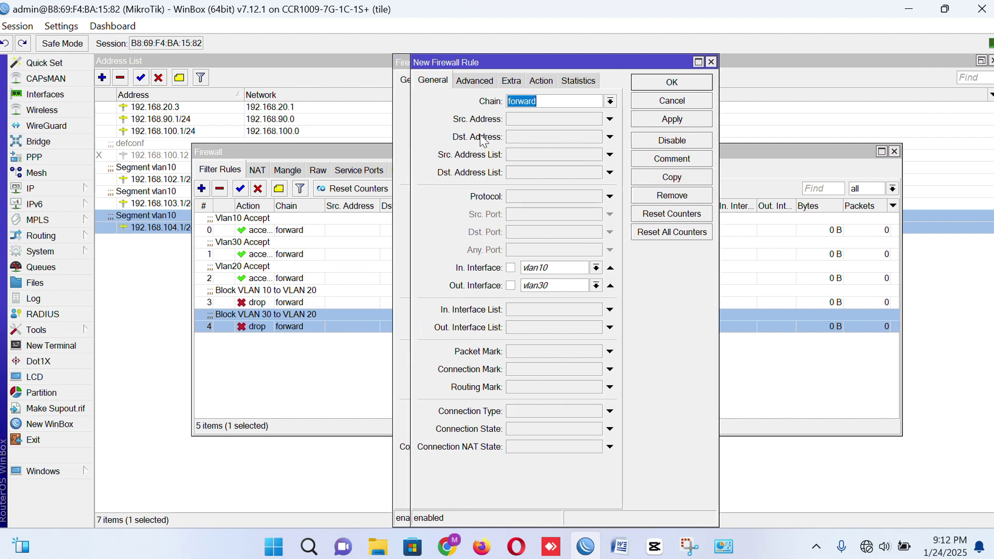
click(557, 271)
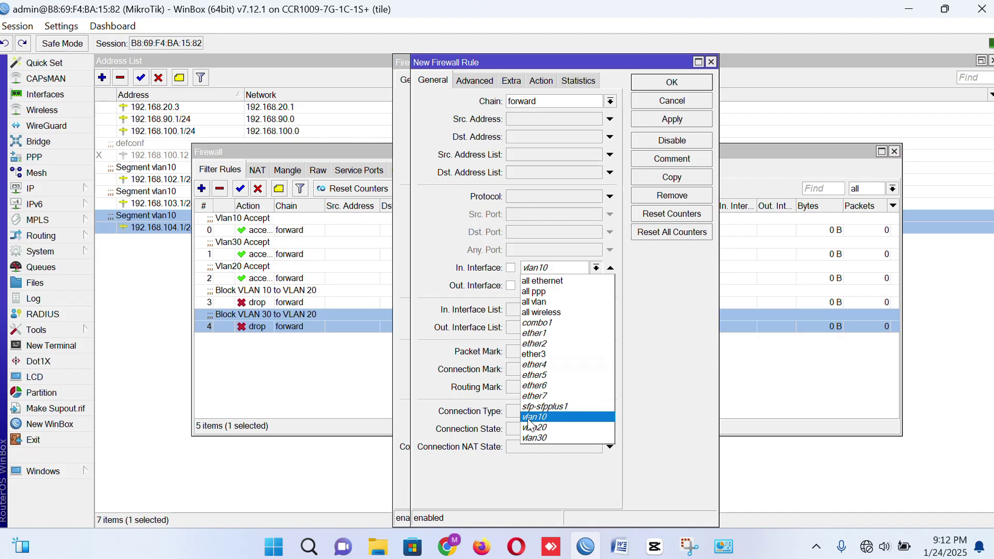
click(554, 427)
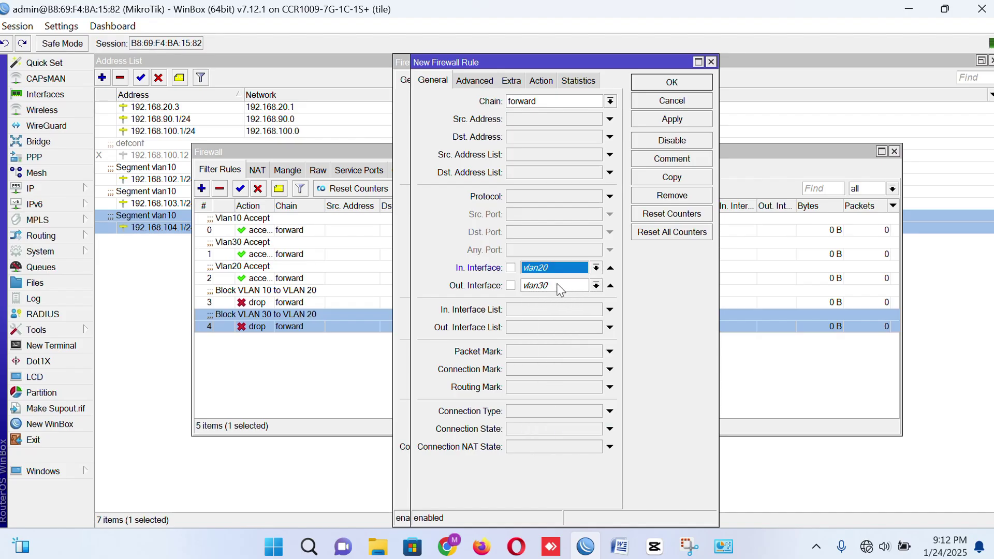
click(543, 82)
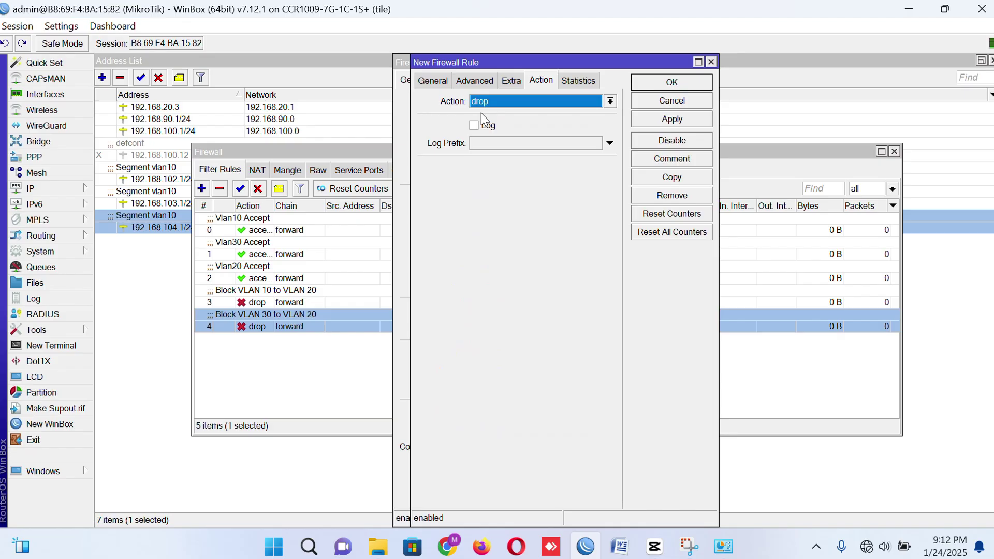
click(671, 84)
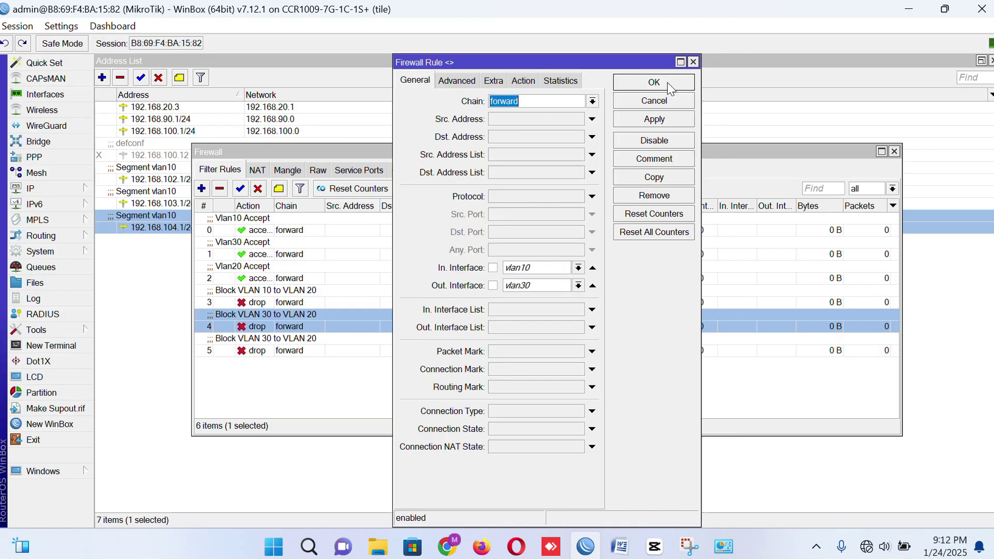
Change rule 5's comment to 'Block VLAN 20 to VLAN 20'
double_click(298, 351)
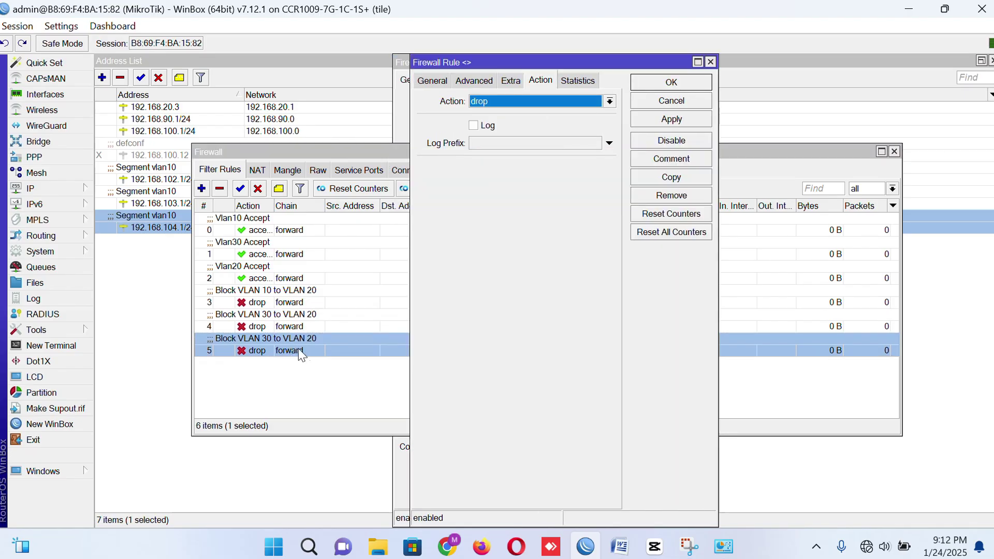
click(671, 158)
click(489, 276)
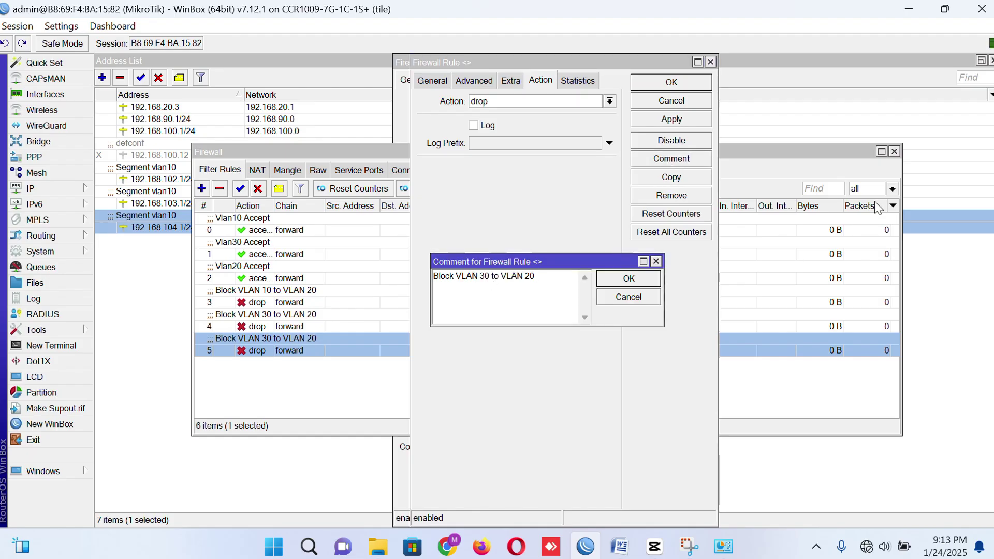
key(BackSpace)
text(2)
key(BackSpace)
click(619, 282)
click(694, 82)
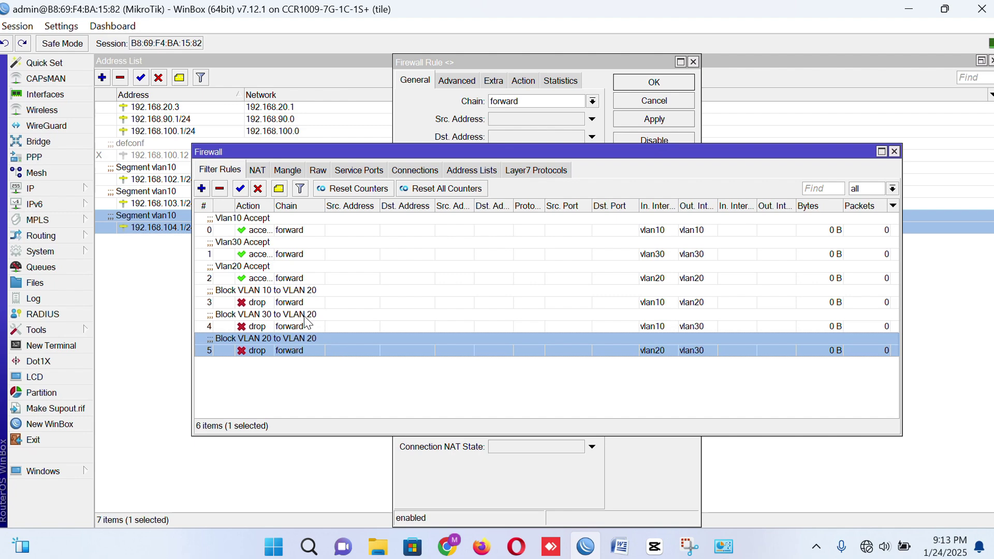
click(306, 321)
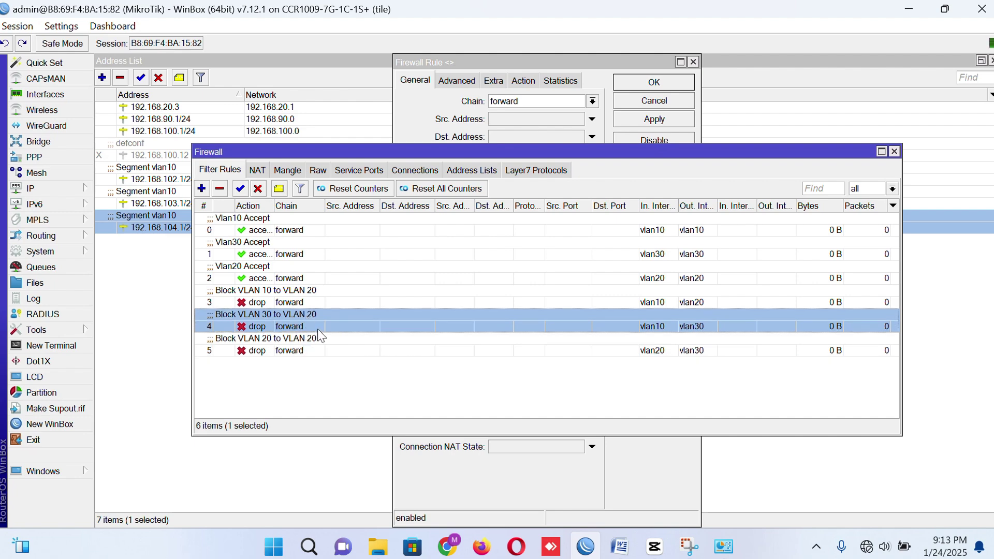
Inspect rules 3, 4 and 5, checking rule 3's drop action
click(293, 351)
click(288, 307)
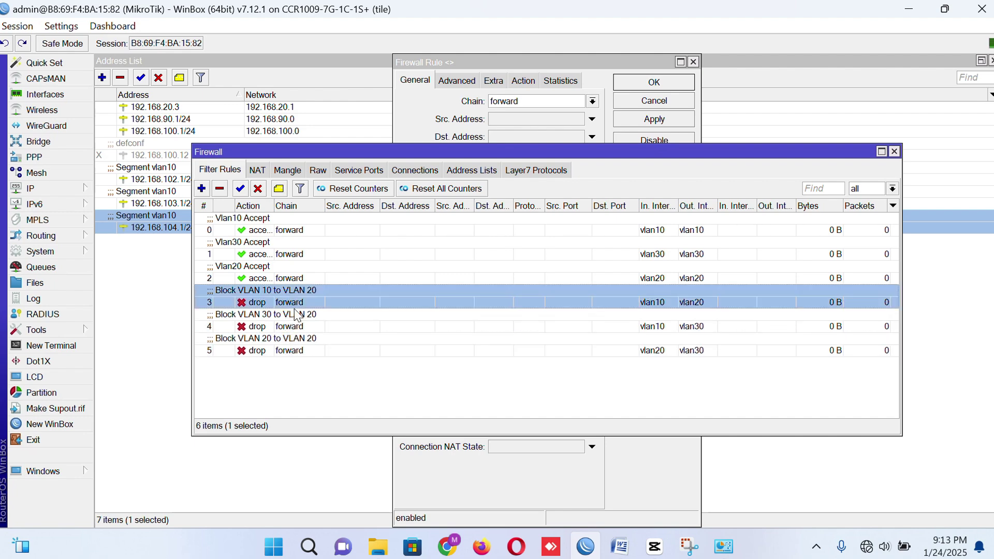
double_click(296, 314)
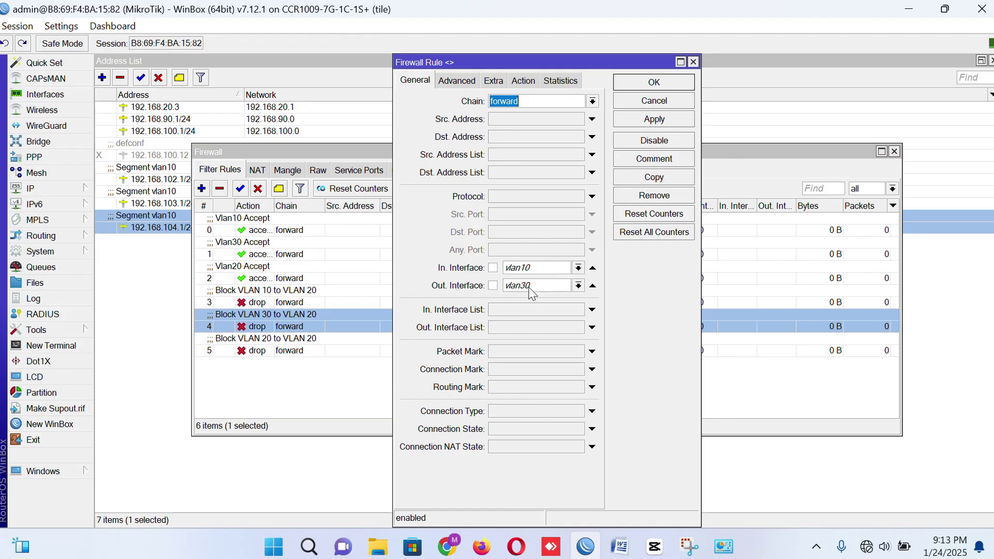
click(672, 82)
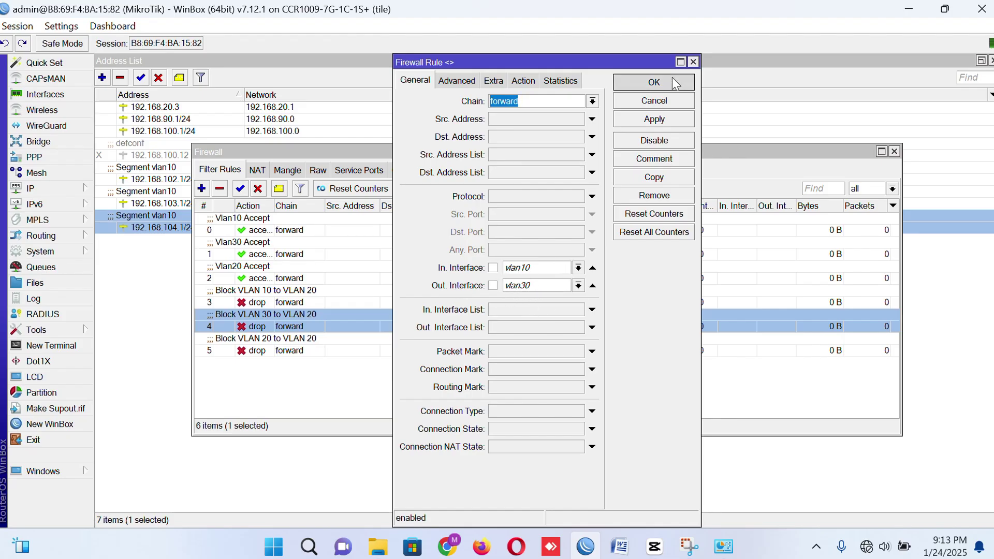
double_click(315, 338)
double_click(295, 303)
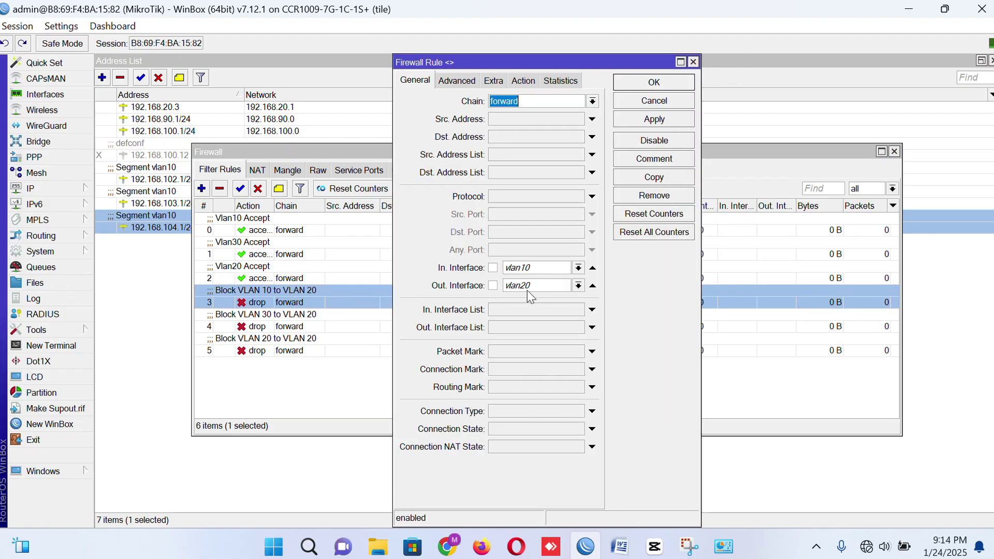
click(524, 81)
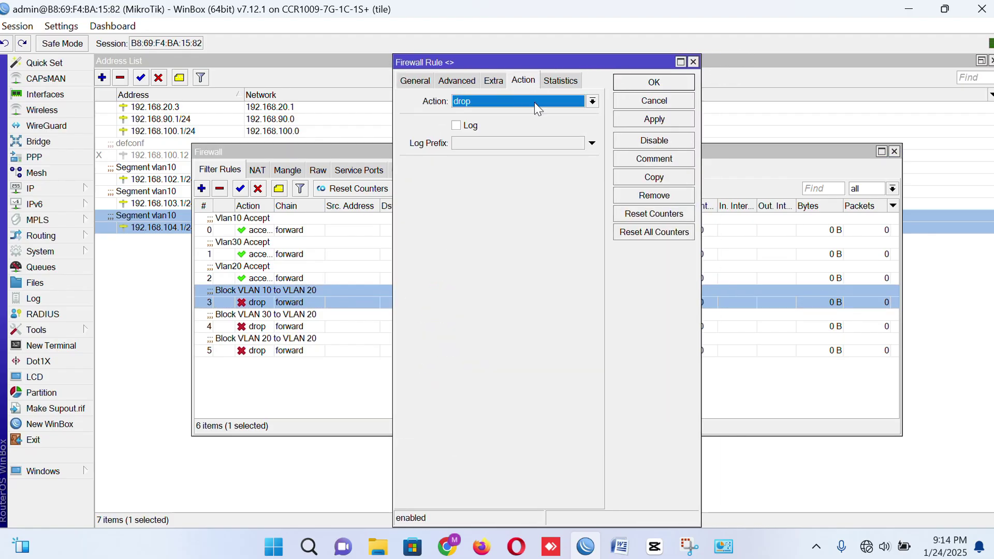
click(692, 82)
Review the interface and action settings of rules 4 and 5, and recheck the Block VLAN 10 to VLAN 20 rule
double_click(284, 318)
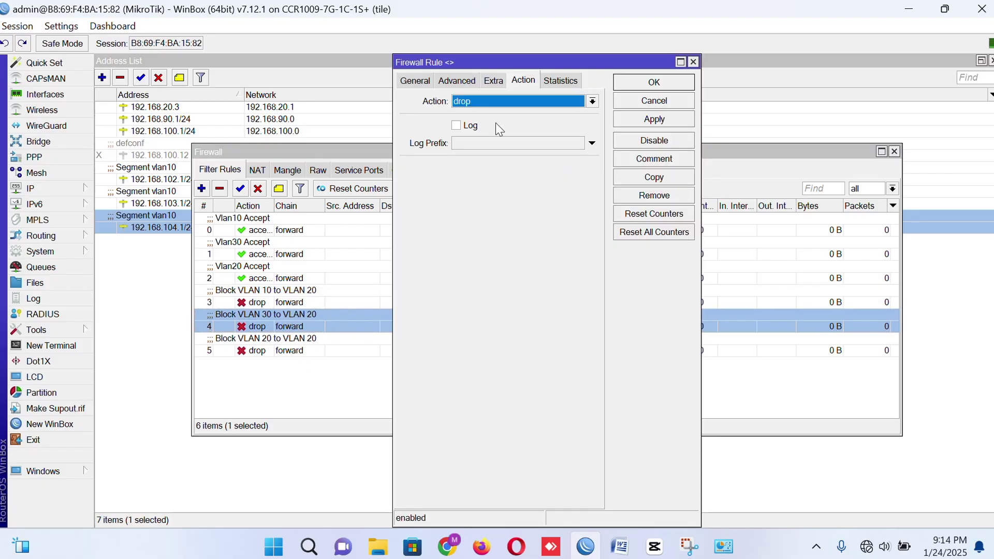
click(418, 82)
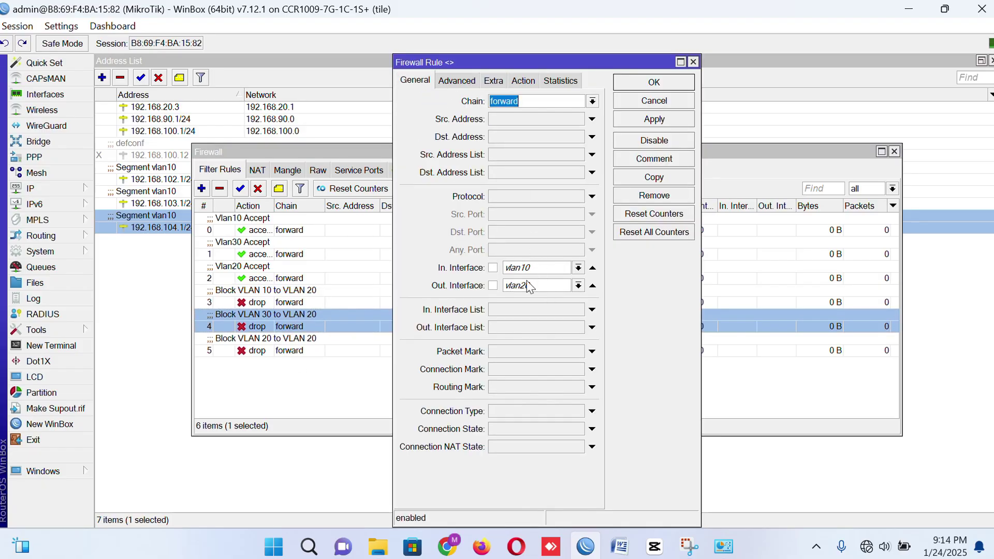
click(524, 82)
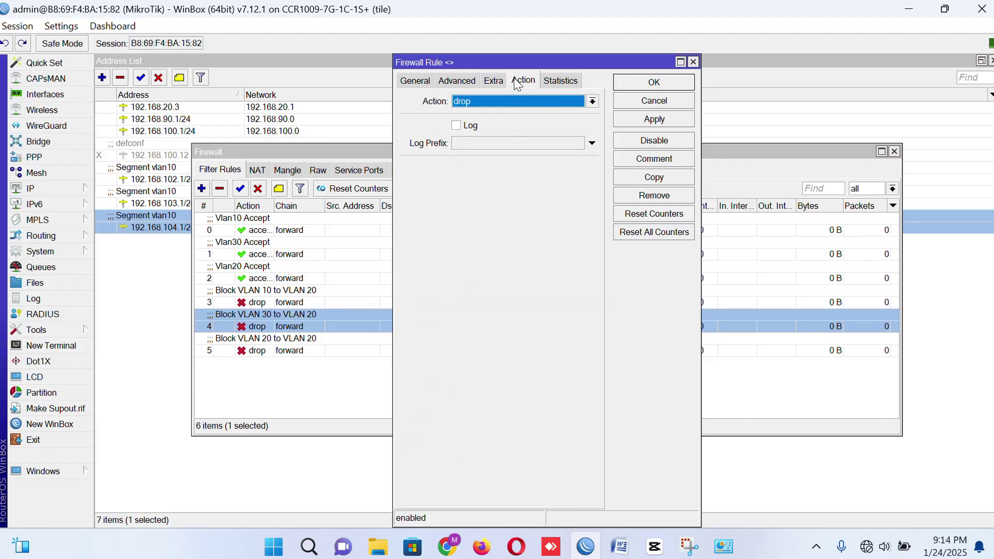
click(662, 87)
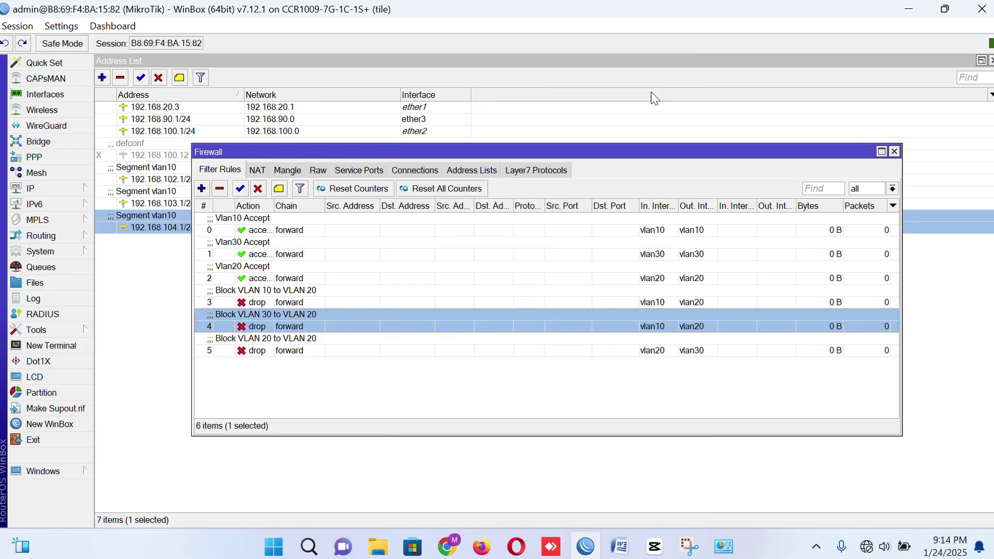
double_click(284, 350)
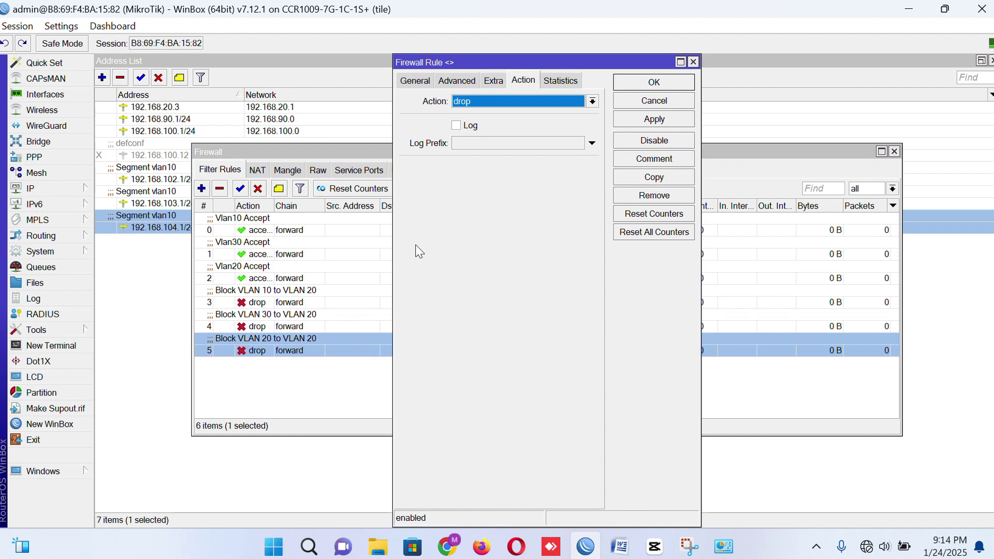
click(415, 80)
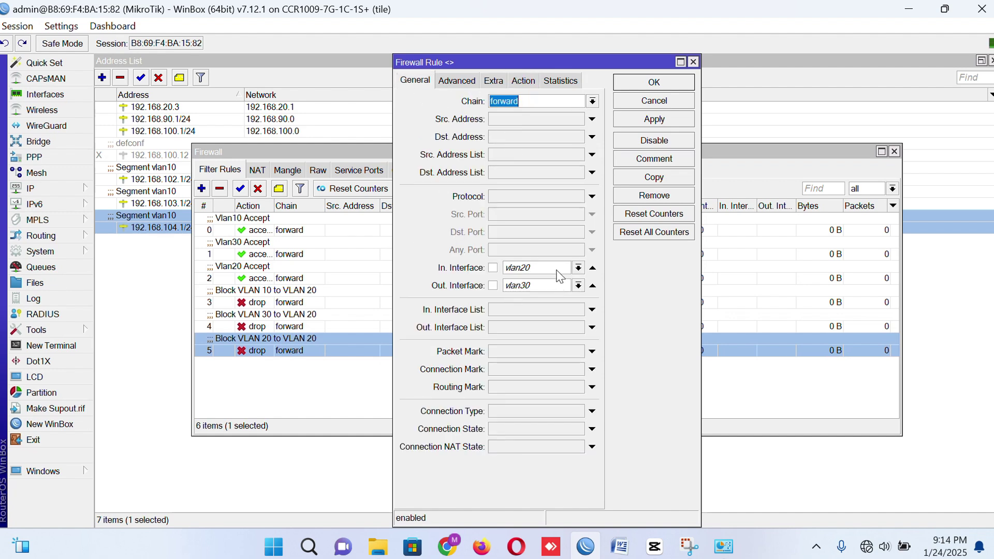
click(651, 82)
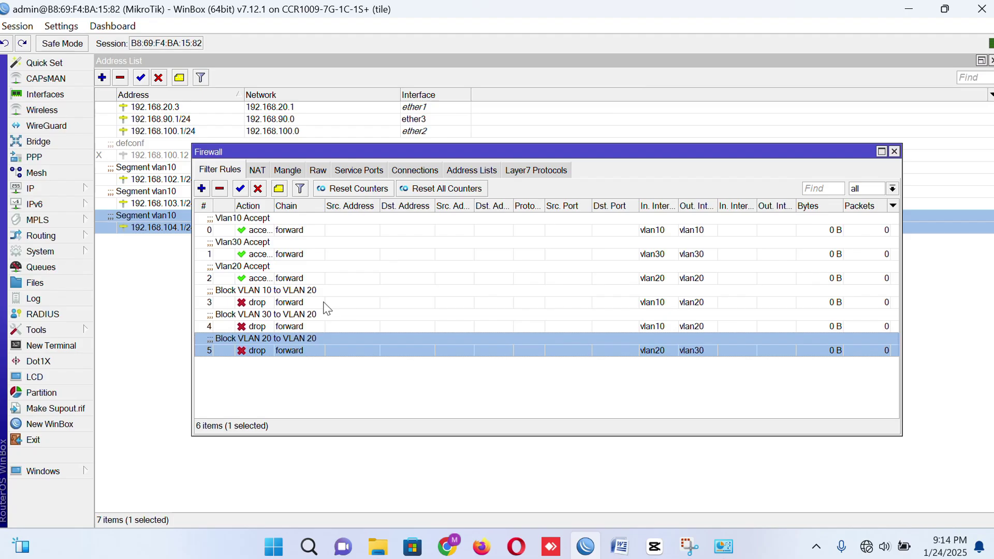
click(275, 305)
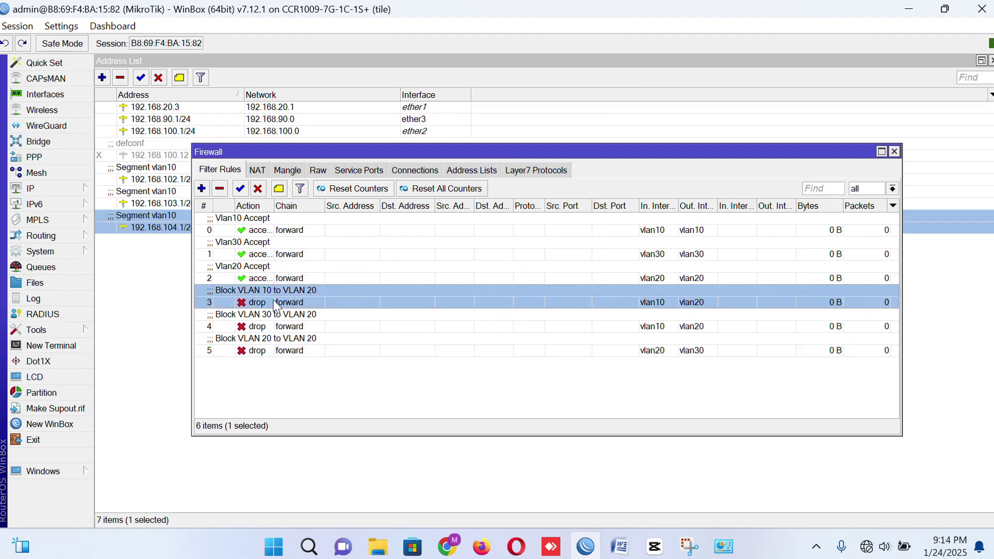
double_click(275, 305)
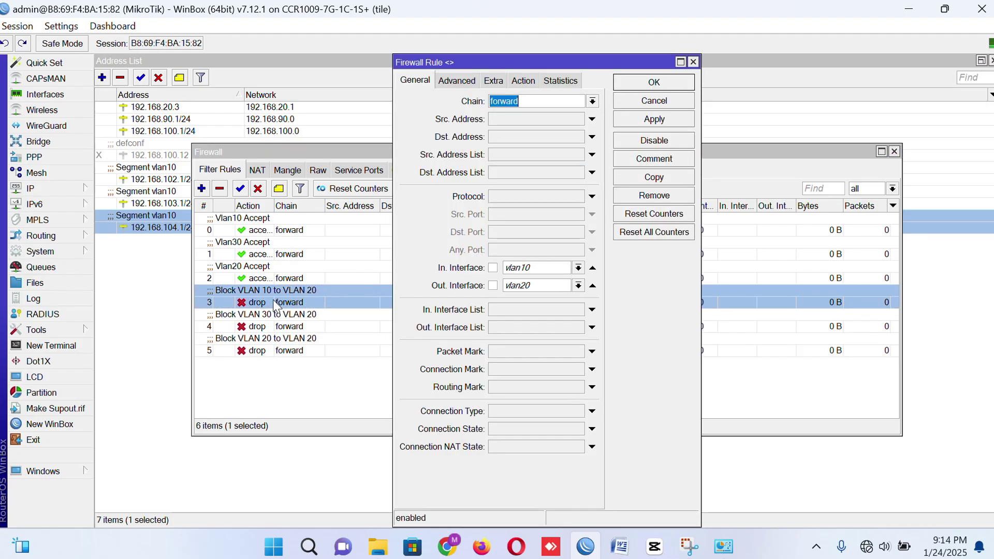
click(669, 78)
Change rule 4's out-interface to vlan30 and confirm rule 5 matches vlan20 to vlan30
double_click(288, 327)
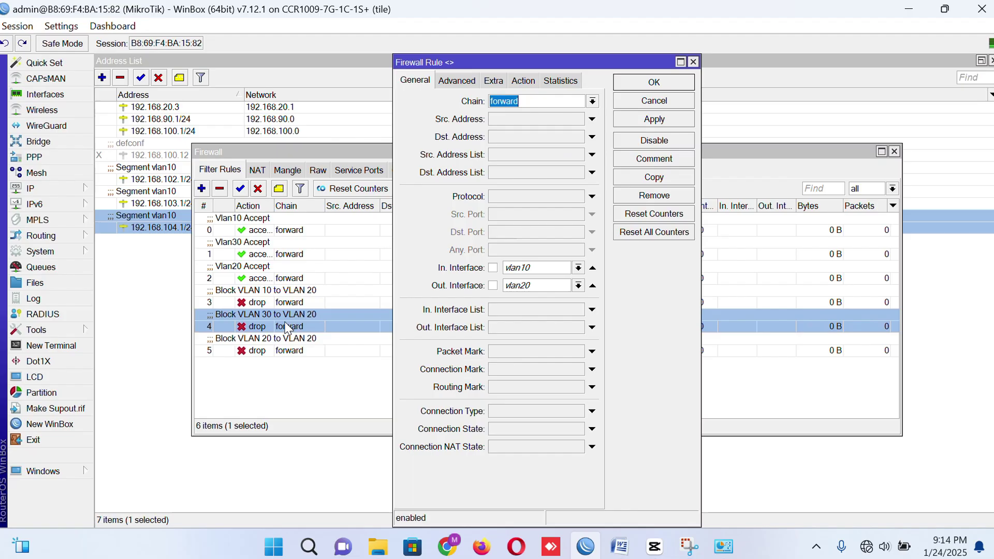
click(536, 288)
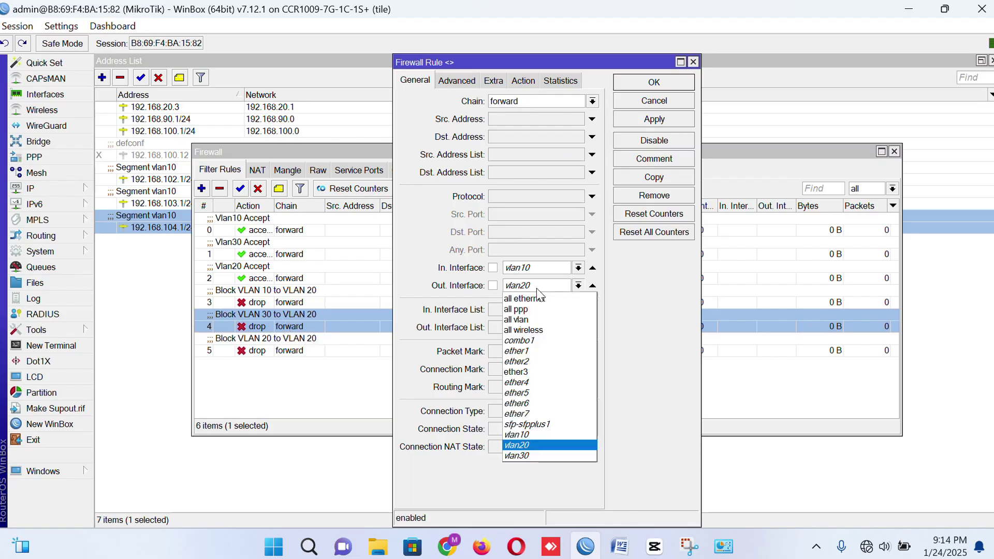
click(527, 455)
click(626, 82)
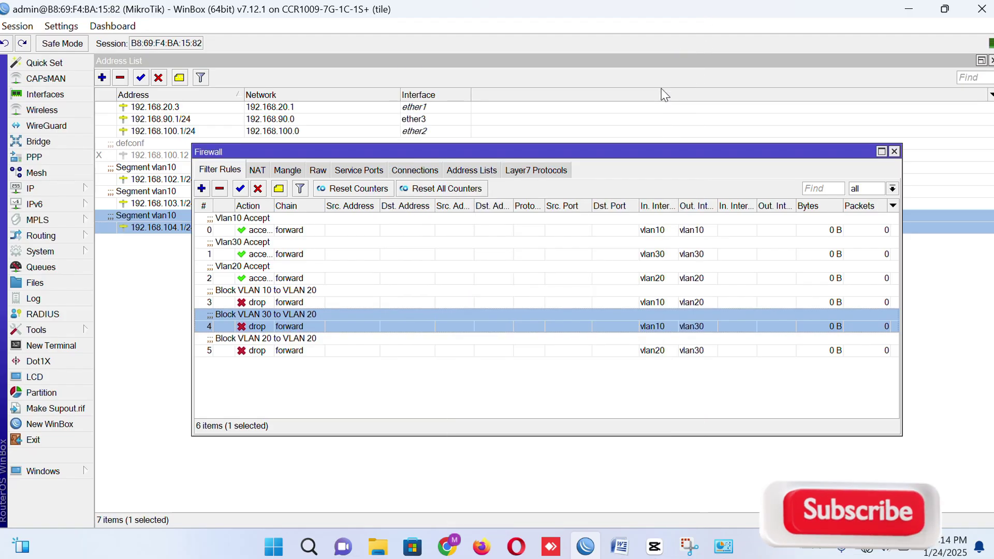
double_click(288, 326)
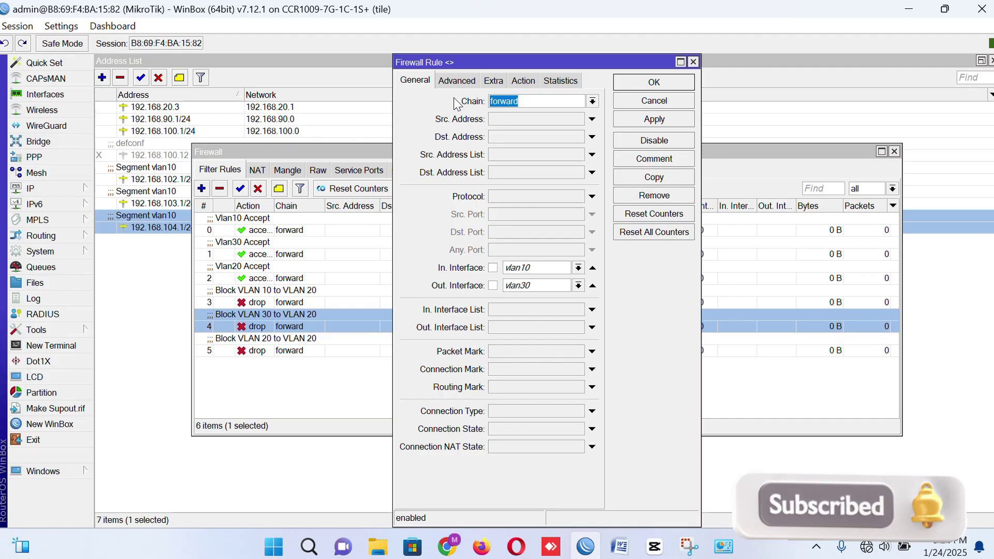
click(523, 80)
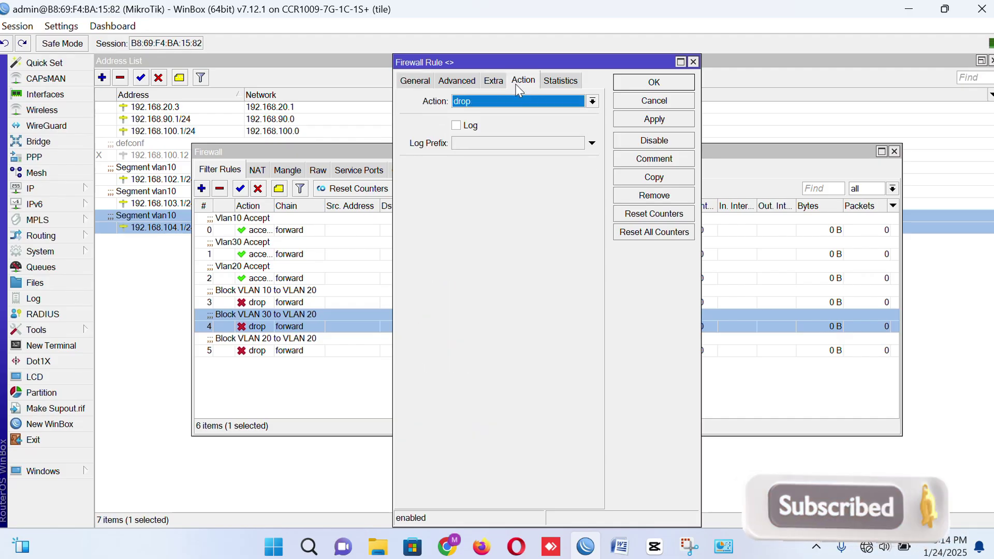
click(661, 83)
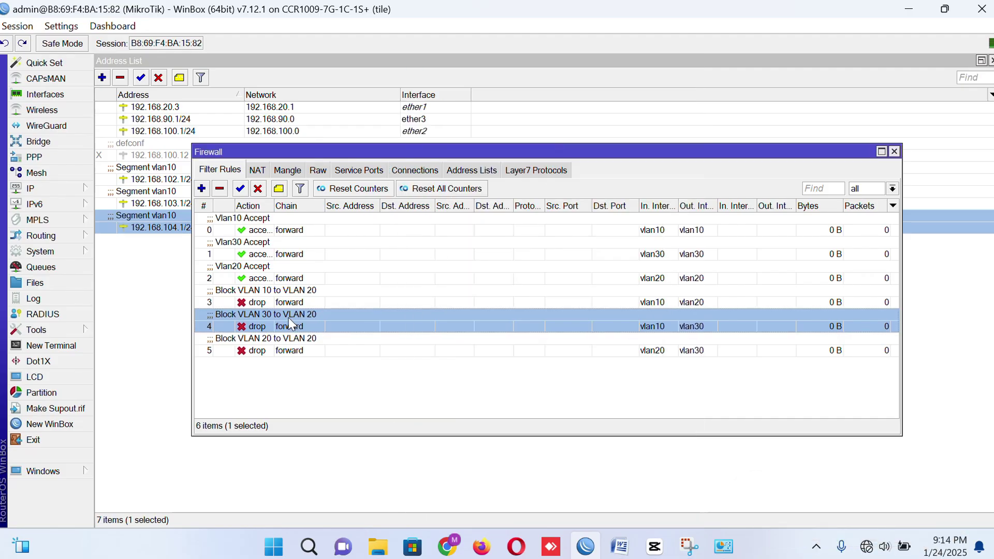
double_click(288, 337)
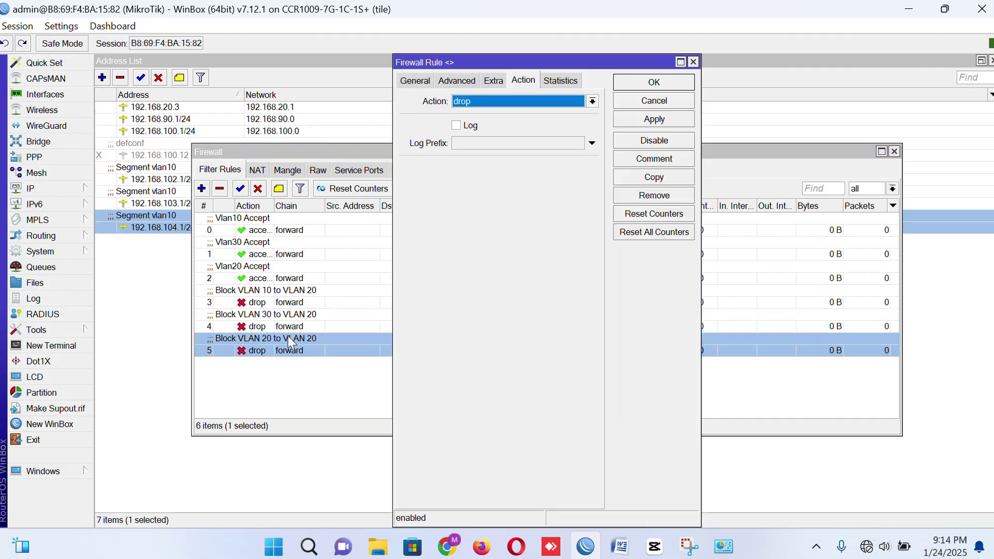
click(421, 80)
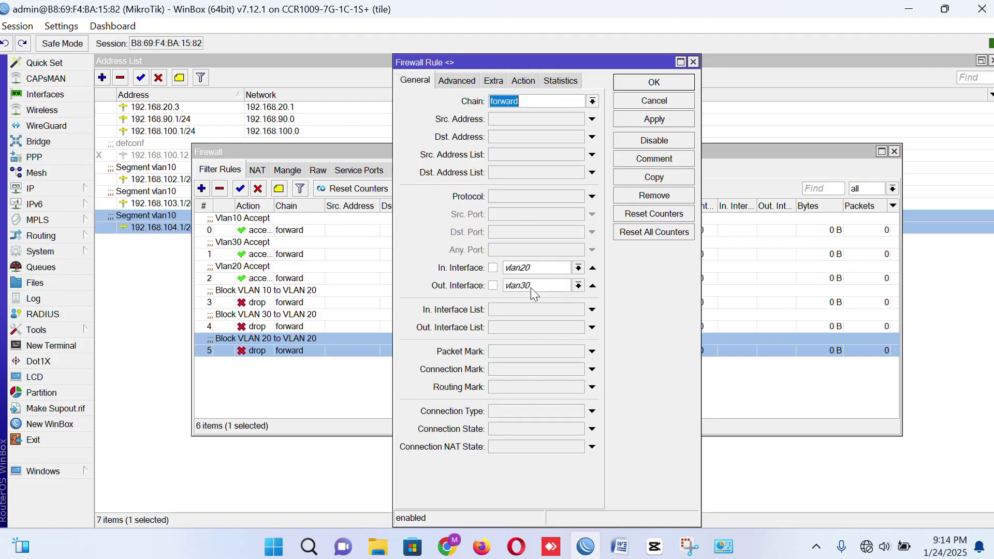
click(657, 83)
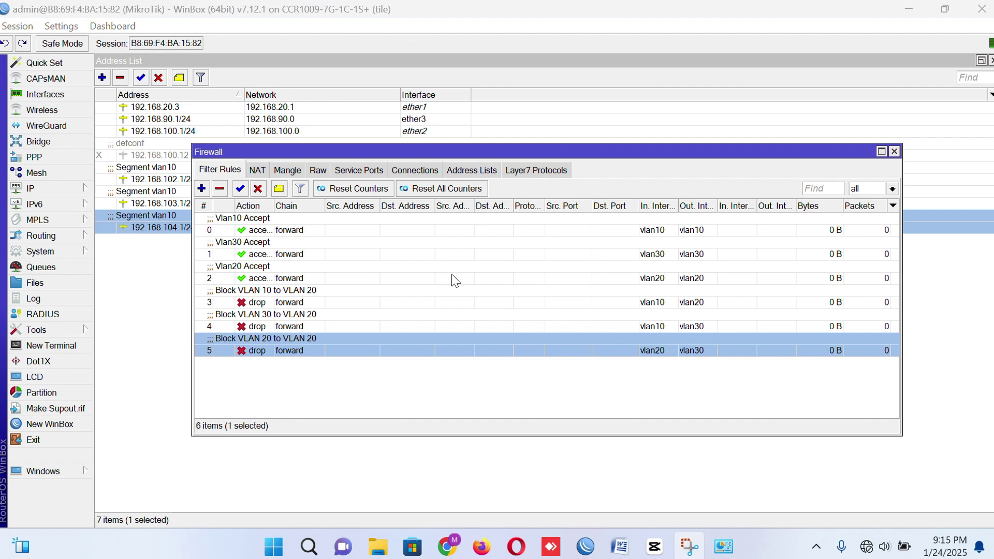
Add a srcnat NAT rule with action masquerade and out-interface ether1
click(894, 152)
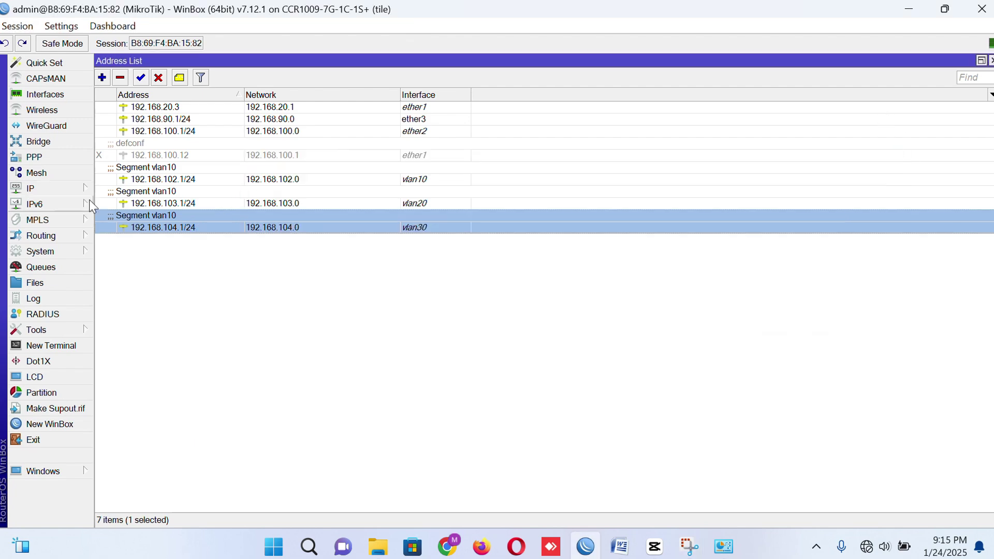
click(50, 192)
click(117, 235)
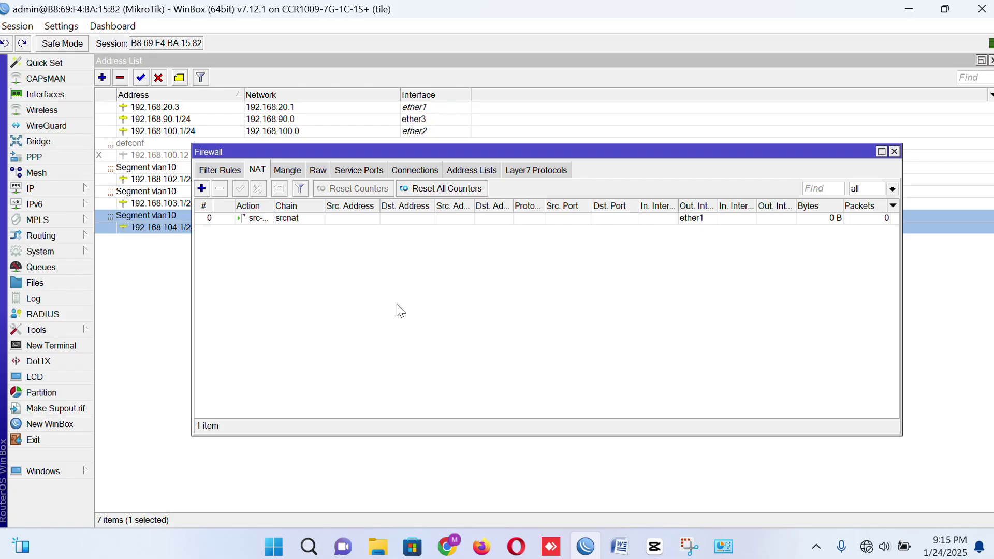
click(201, 189)
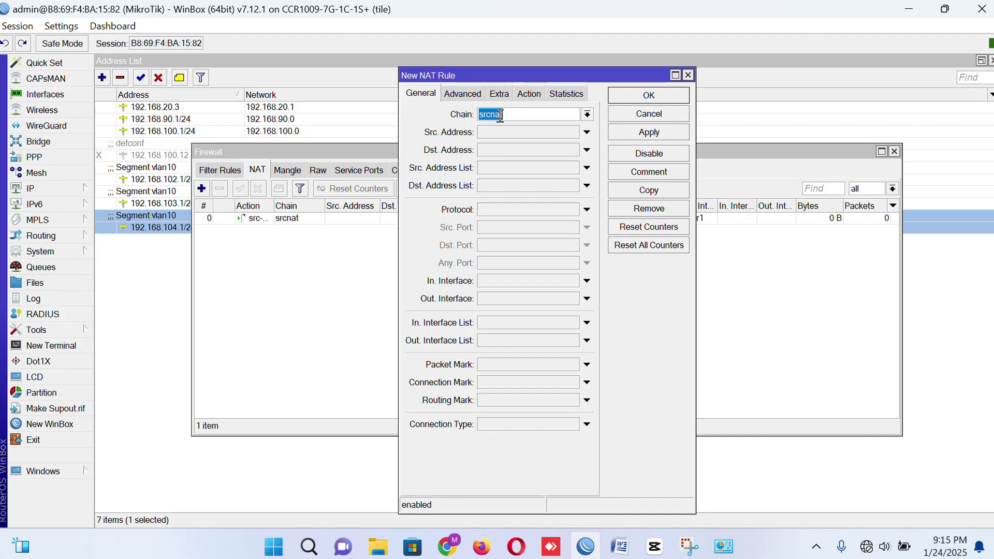
click(528, 94)
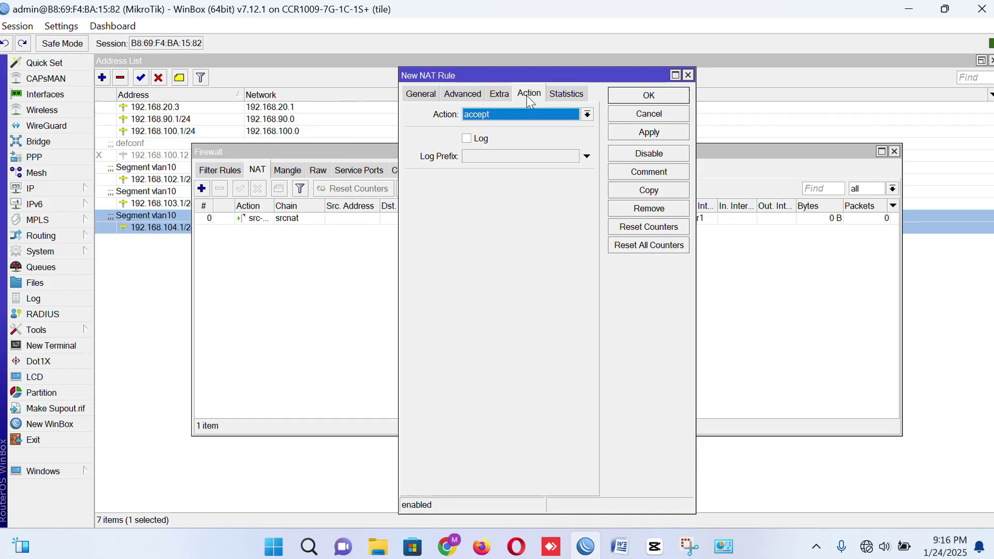
click(505, 115)
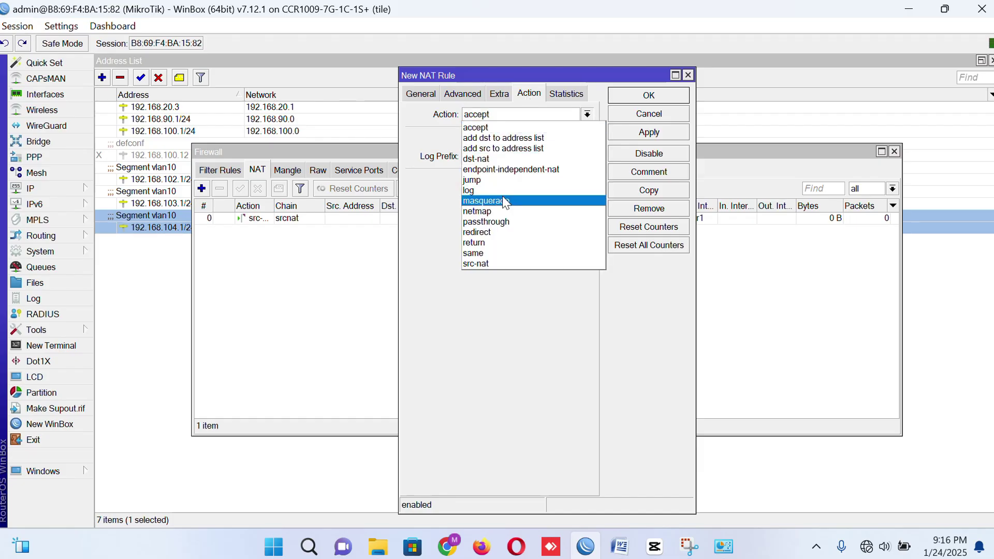
click(505, 201)
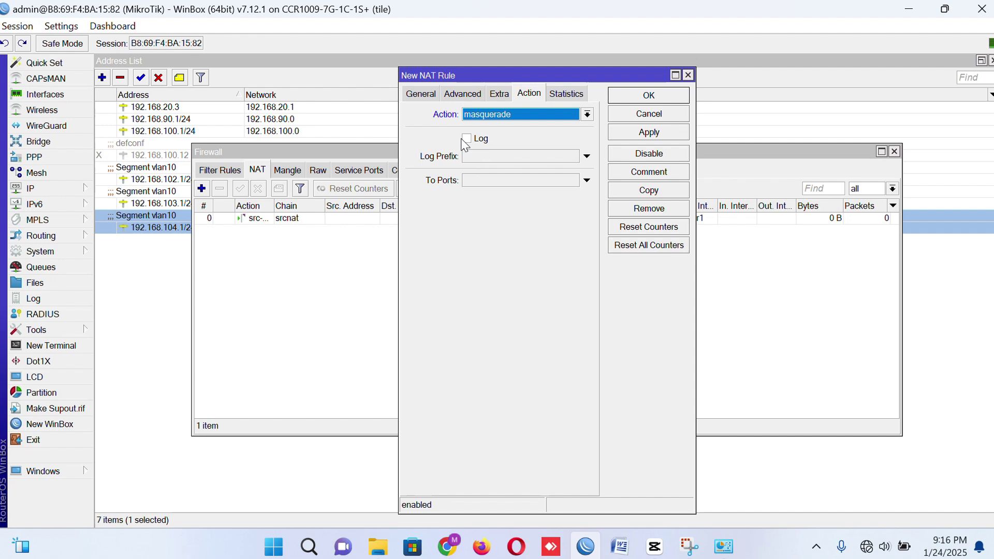
click(418, 93)
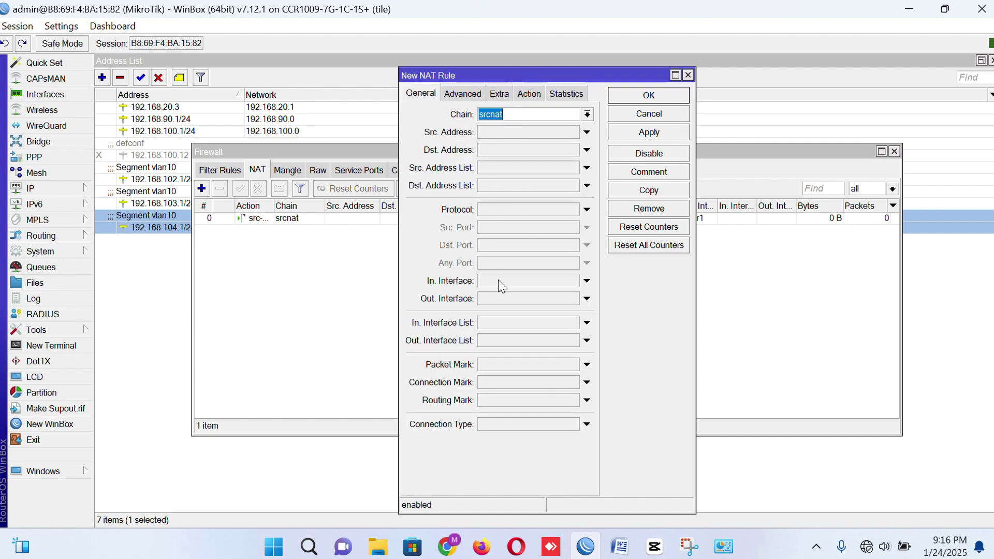
click(488, 298)
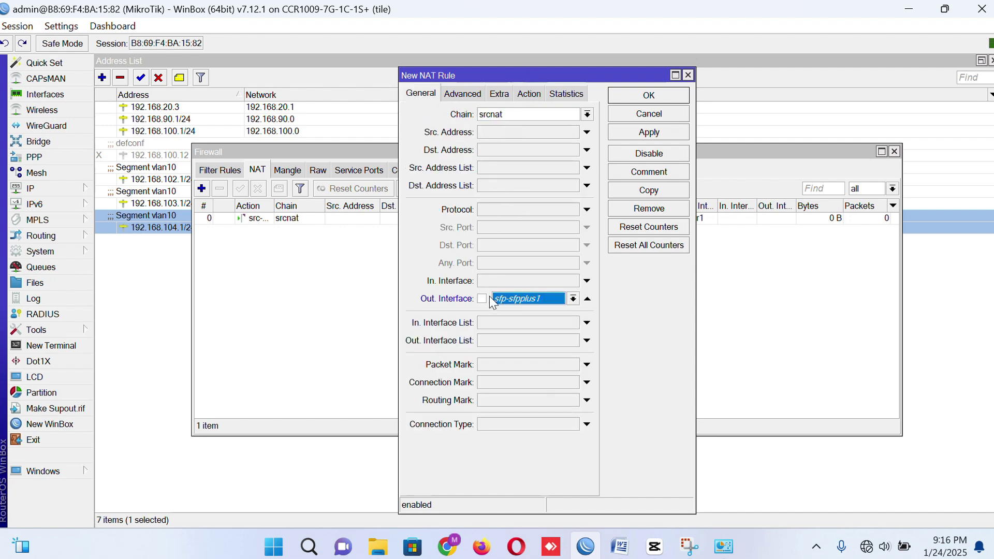
click(573, 299)
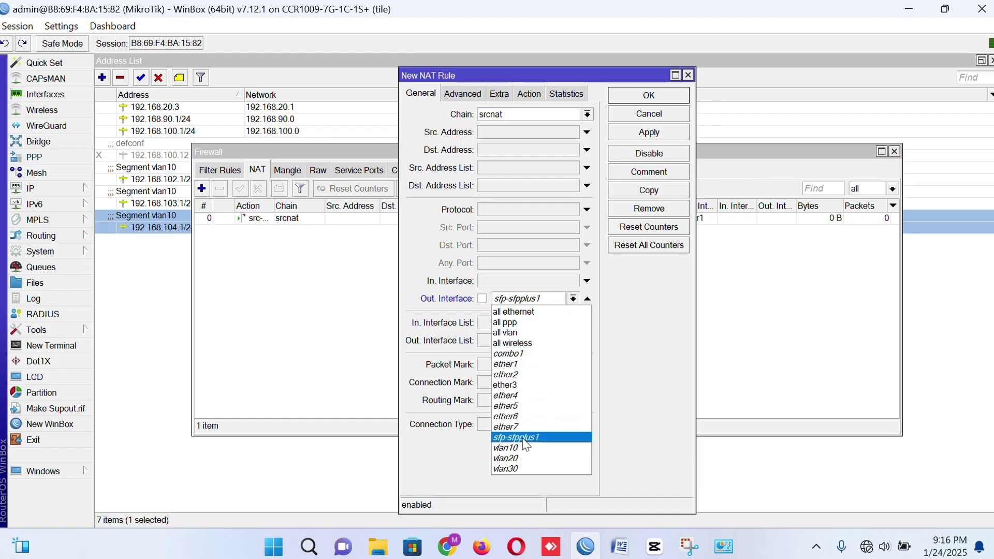
click(507, 365)
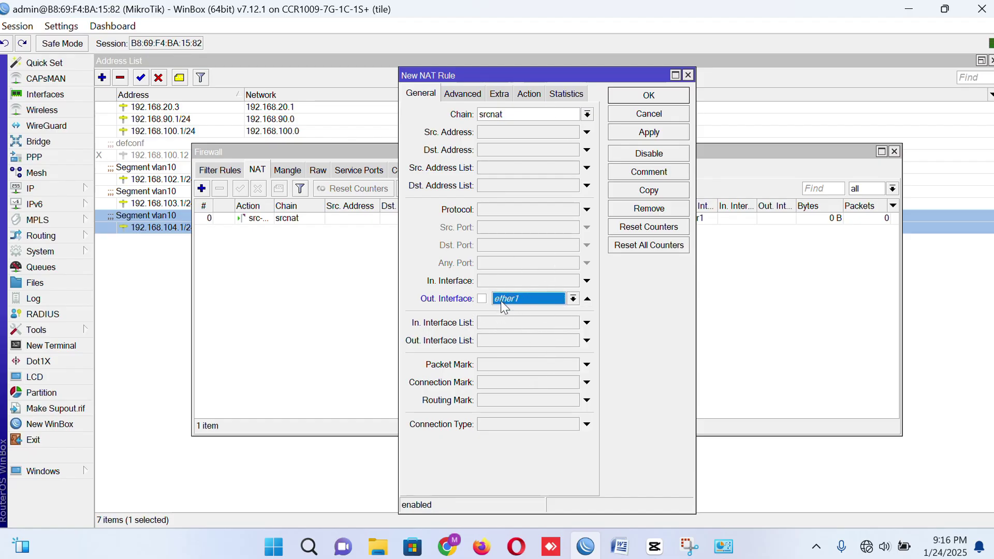
click(654, 98)
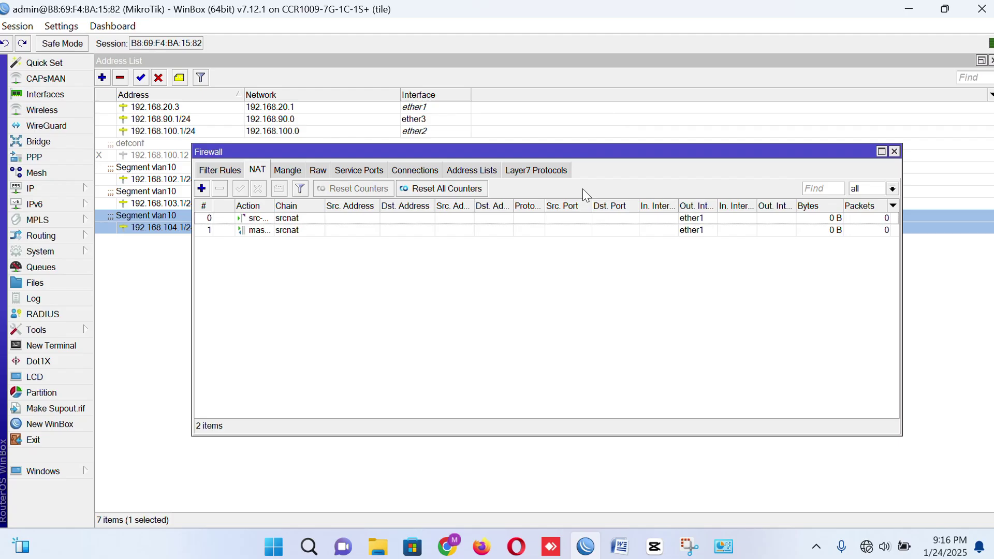
Confirm NAT rule 1's action is masquerade, then return to the Filter Rules list
double_click(334, 232)
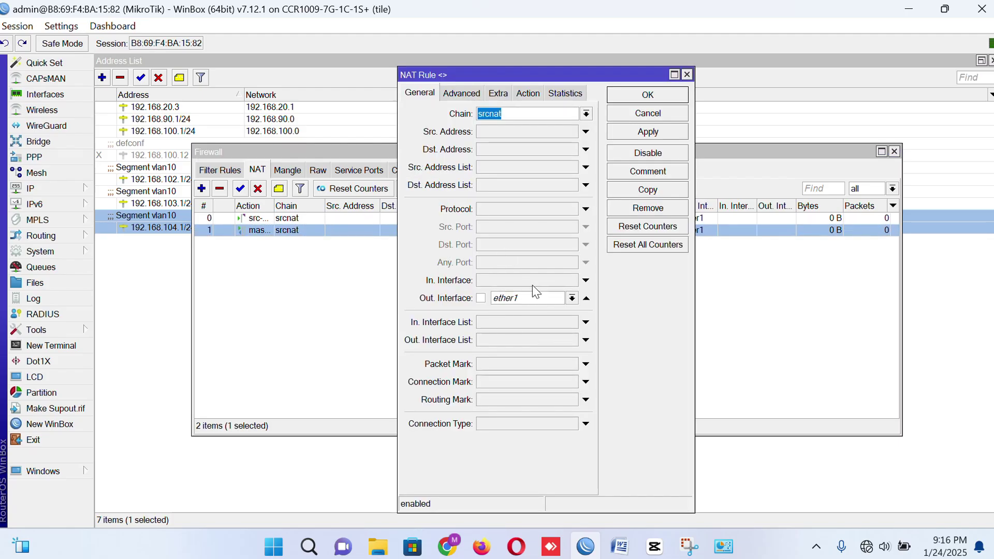
click(537, 94)
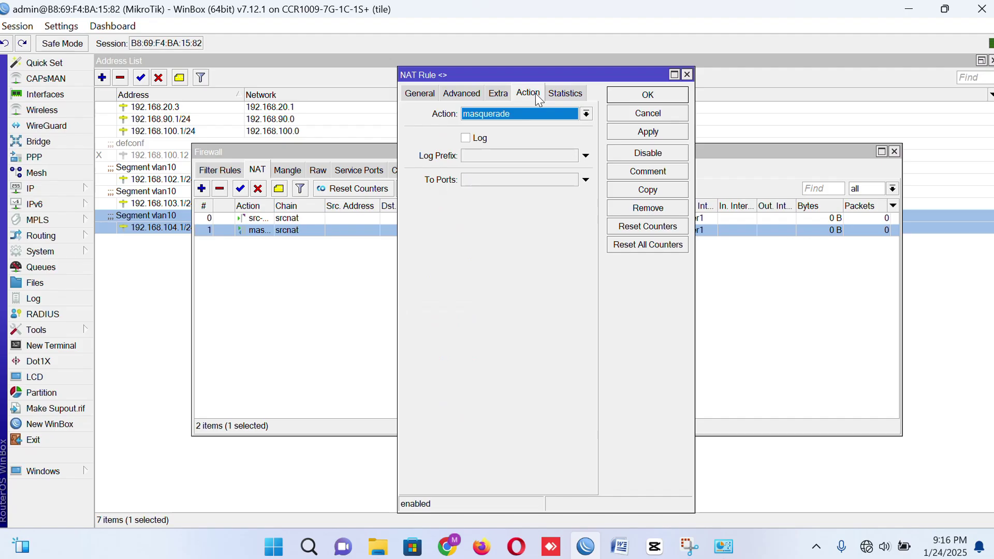
click(647, 96)
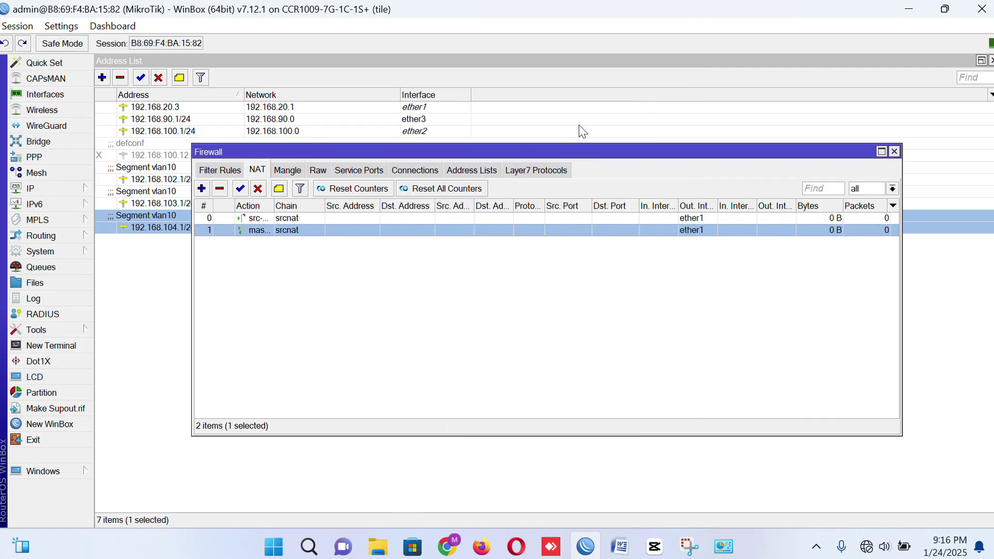
click(236, 170)
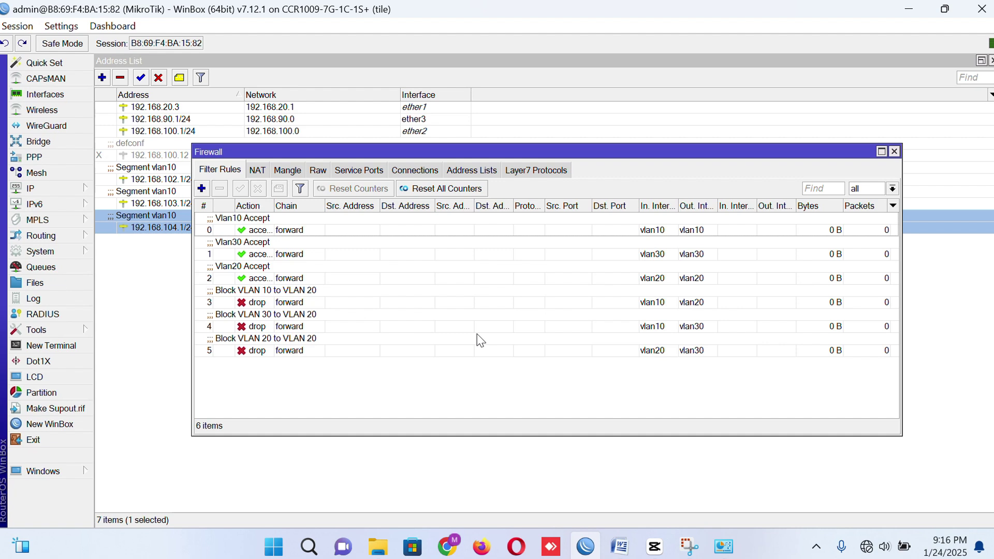